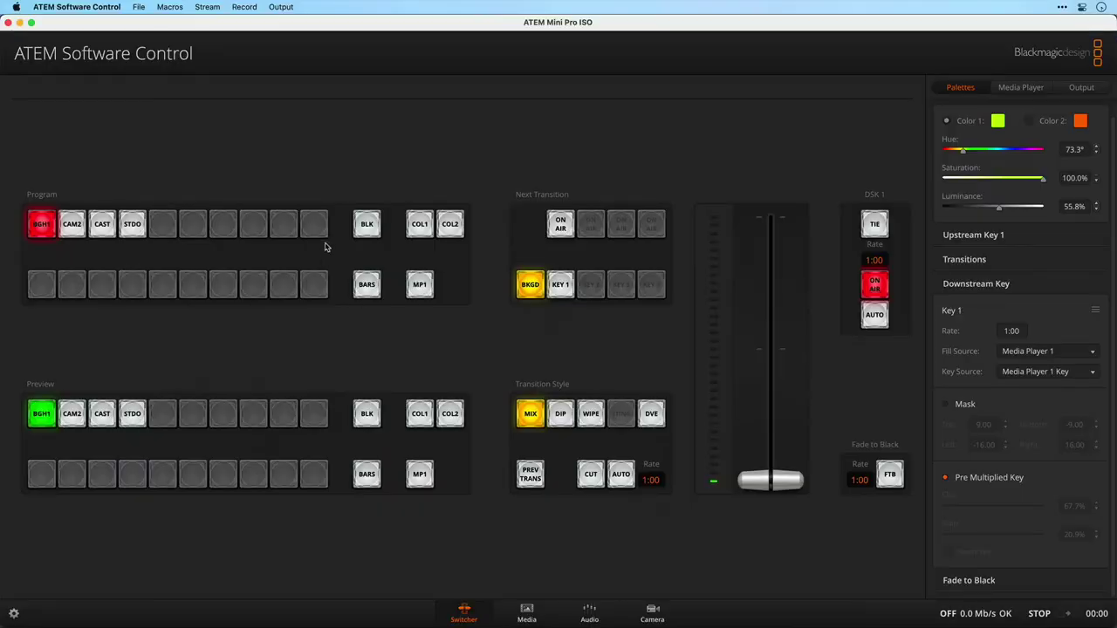
Step: Save the switcher settings as 'export' in ATEM Files, including only the Media Pool
left_click(148, 8)
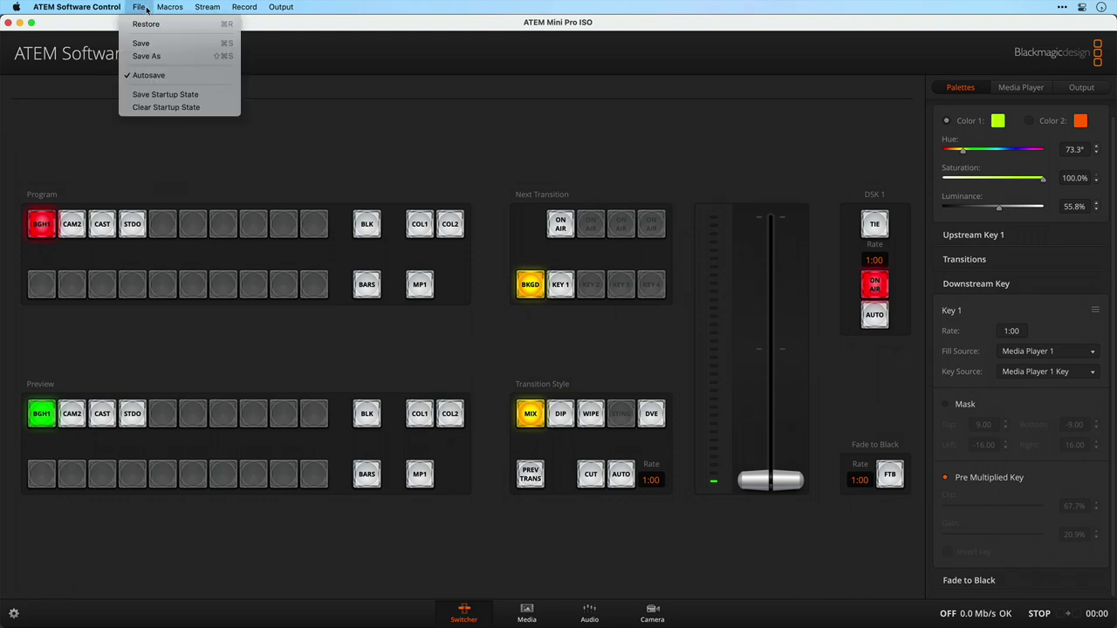
left_click(147, 56)
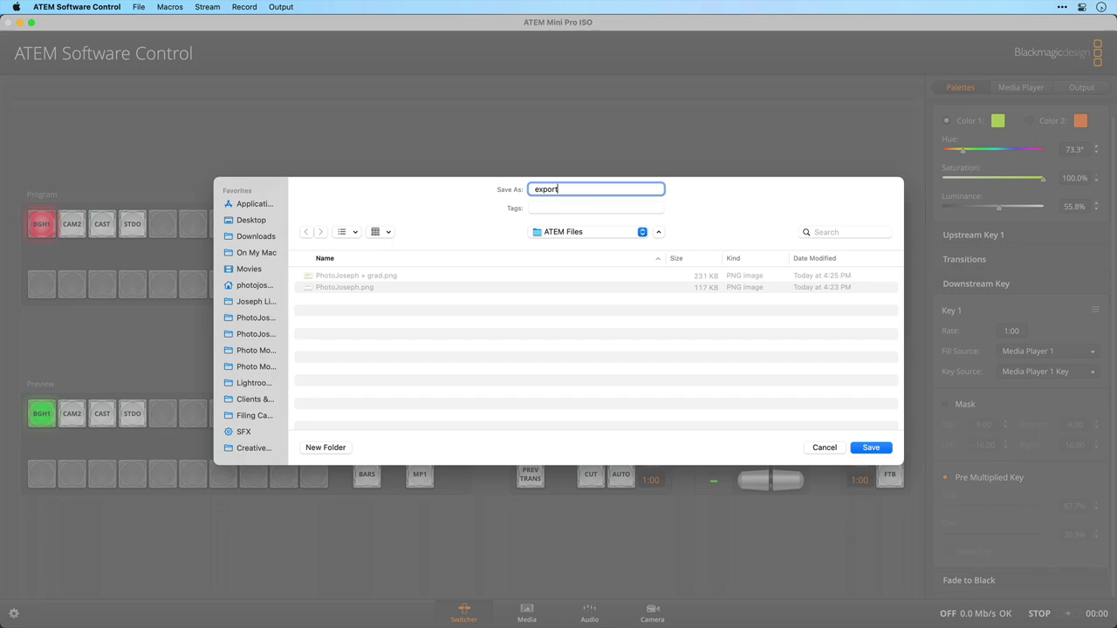
left_click(870, 447)
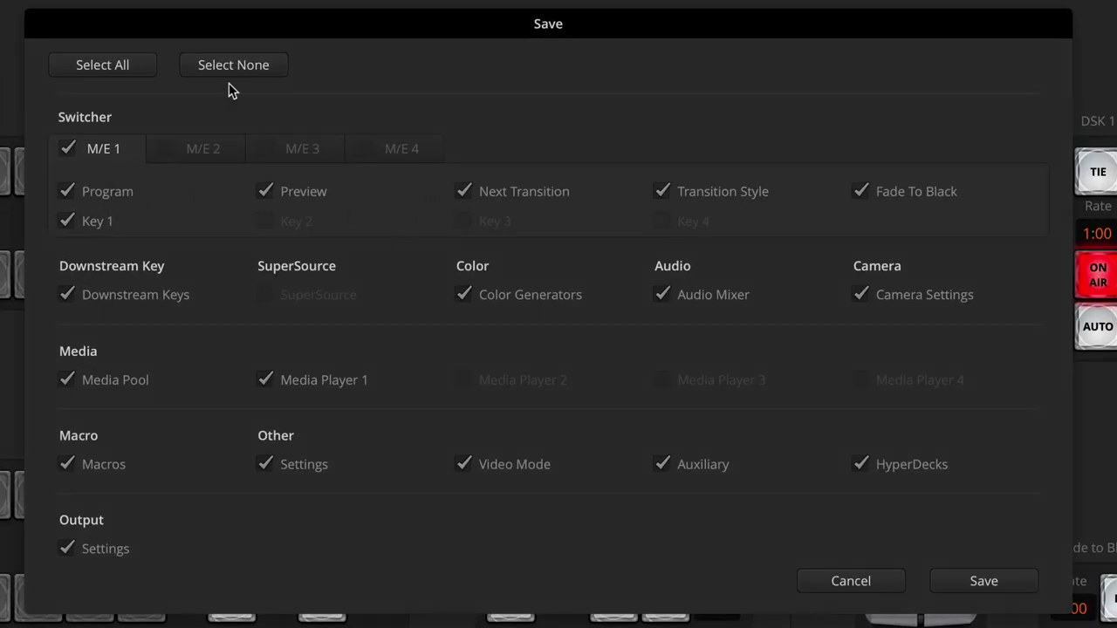
left_click(230, 72)
left_click(126, 388)
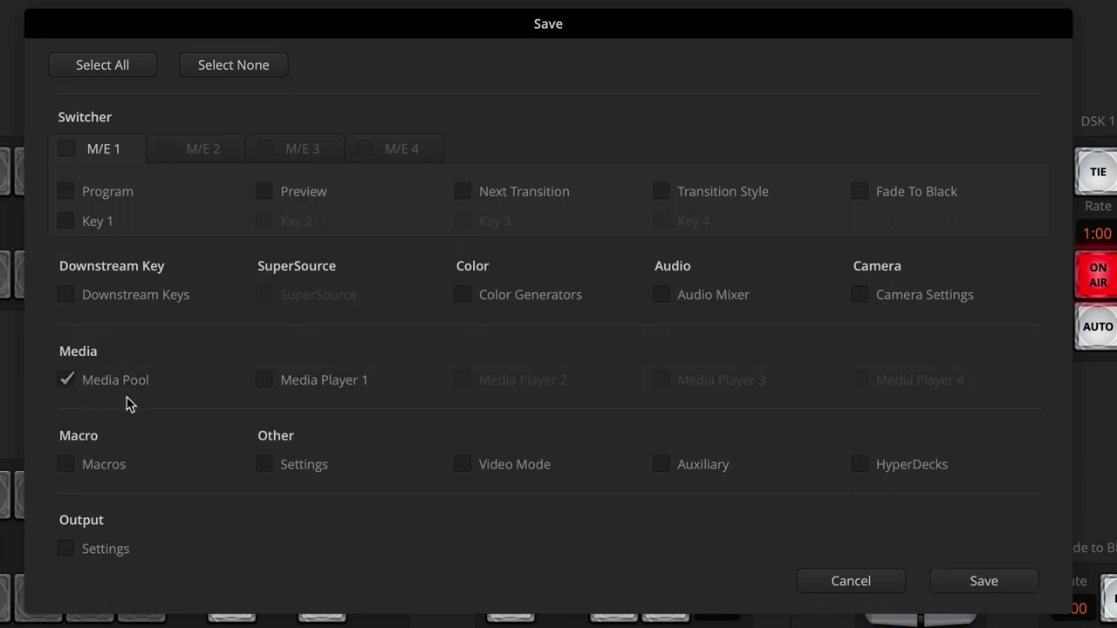
left_click(1036, 578)
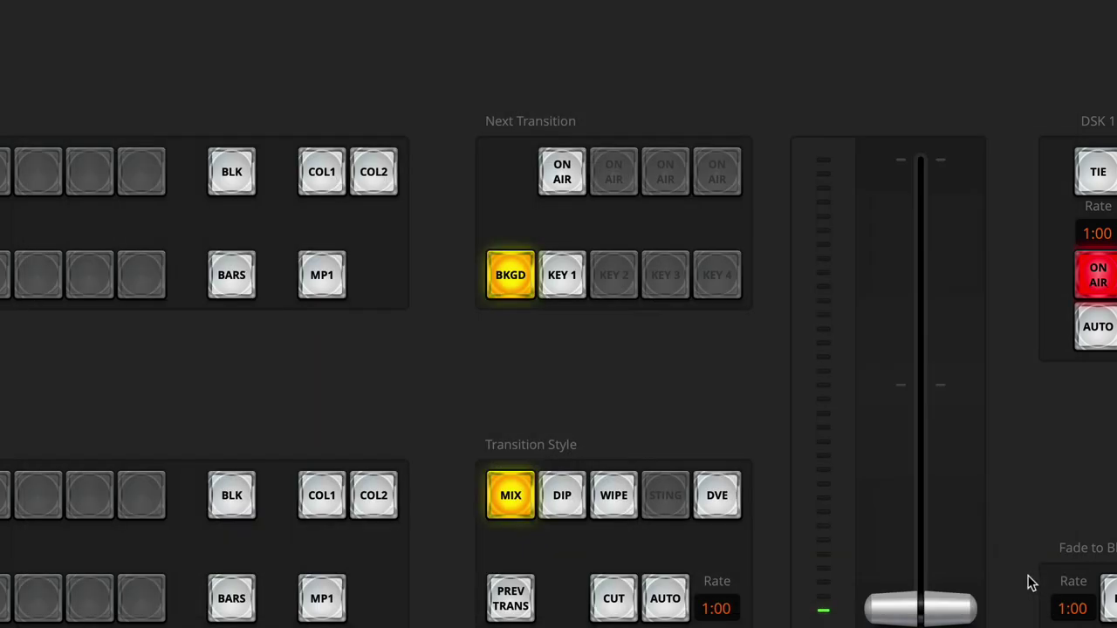
Step: In Finder, expand the ATEM Media Pool folder and preview PhotoJoseph 3.png
key("super+Tab")
key("super+Tab")
key("super+Tab")
key("super+Tab")
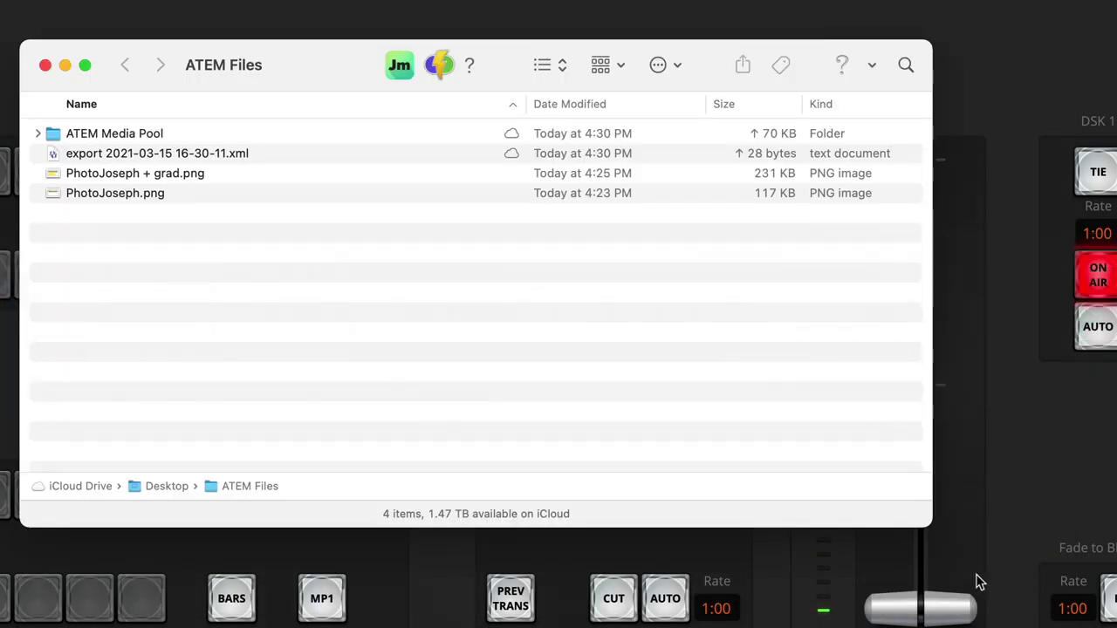
left_click(54, 138)
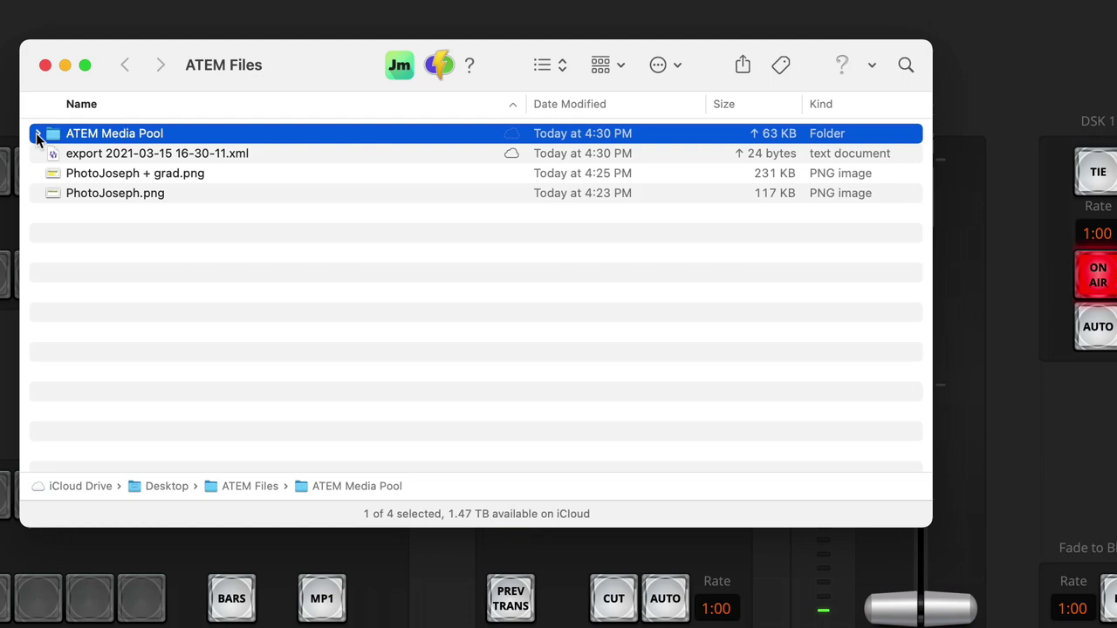
left_click(38, 134)
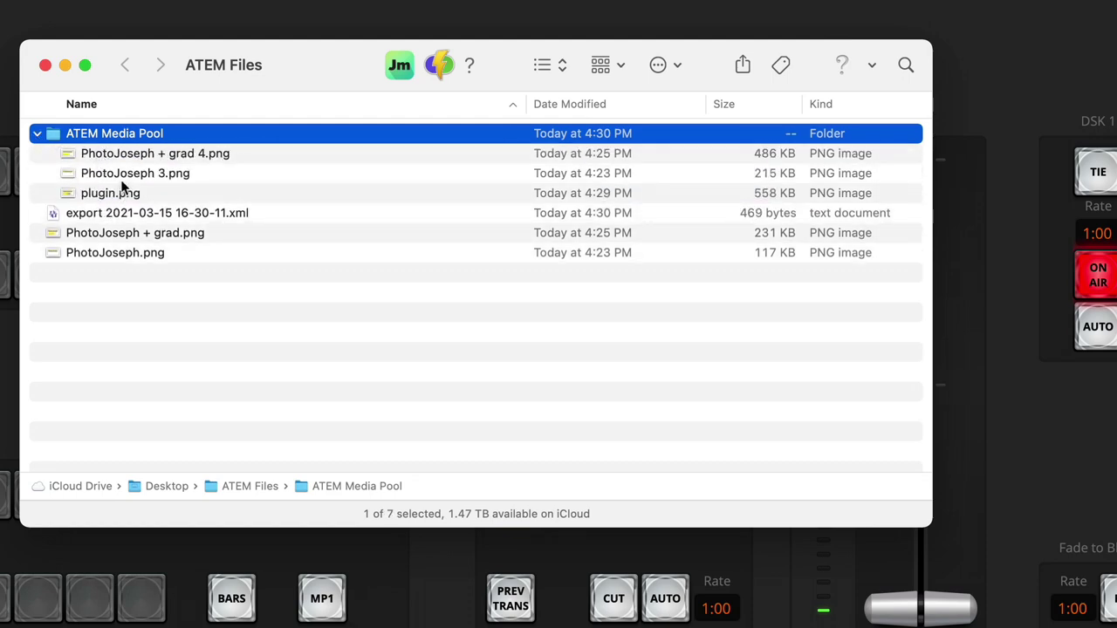
left_click(165, 173)
key("space")
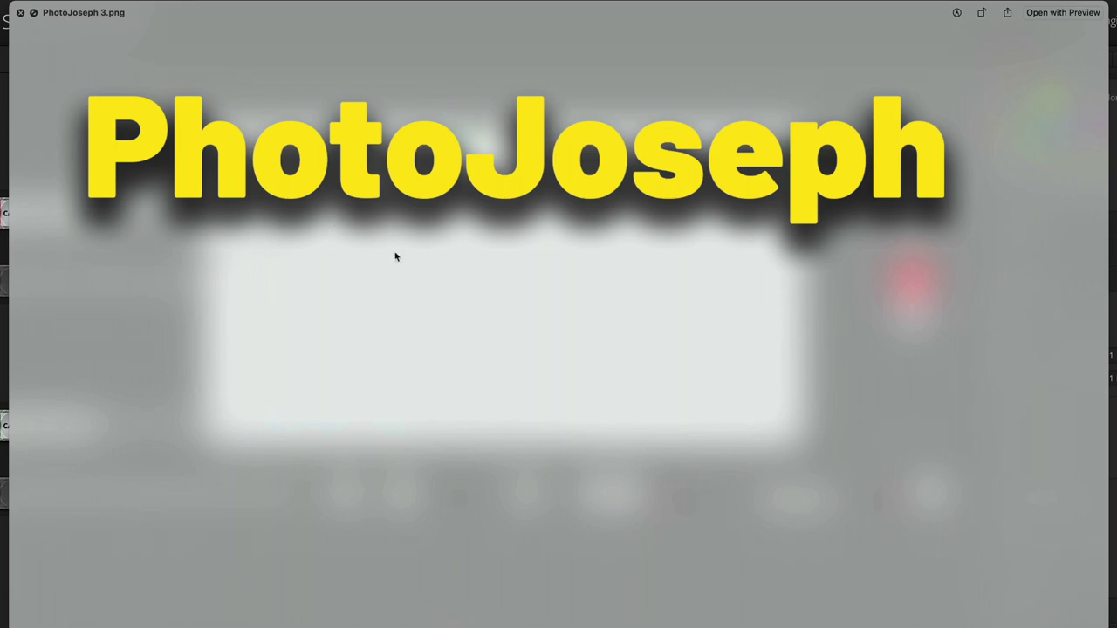
key("space")
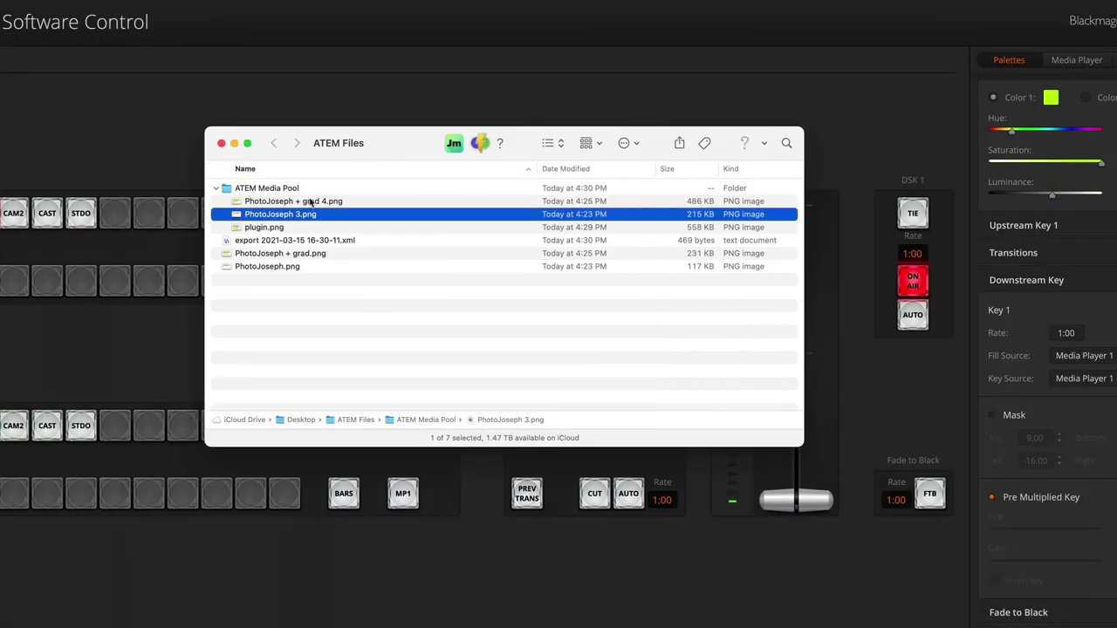
Step: Preview PhotoJoseph + grad 4.png and plugin.png with Quick Look
left_click(309, 202)
key("space")
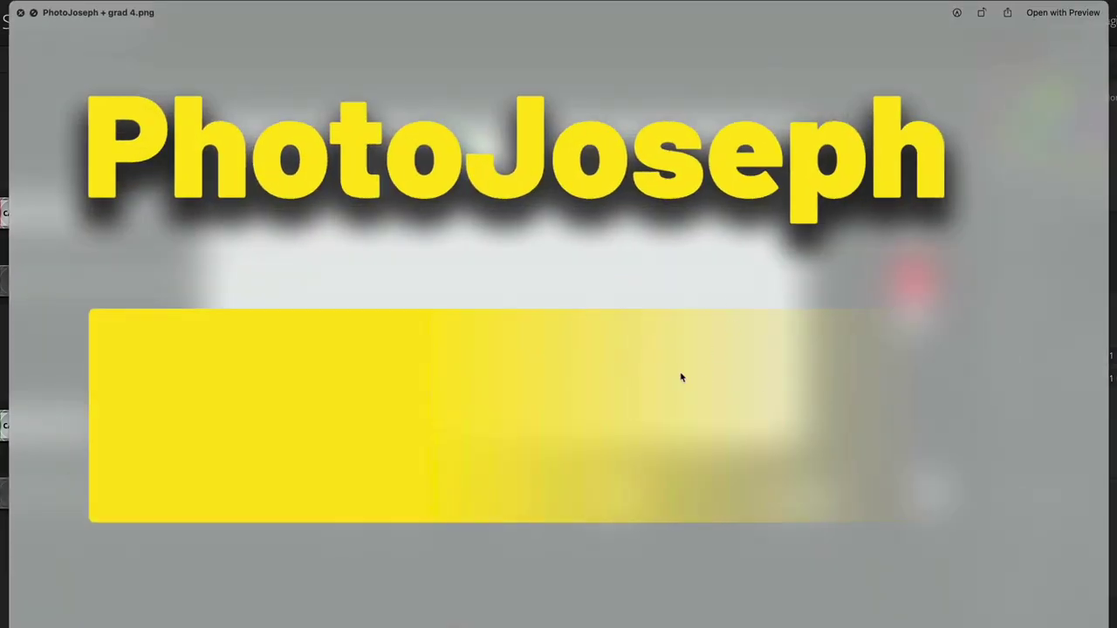
key("space")
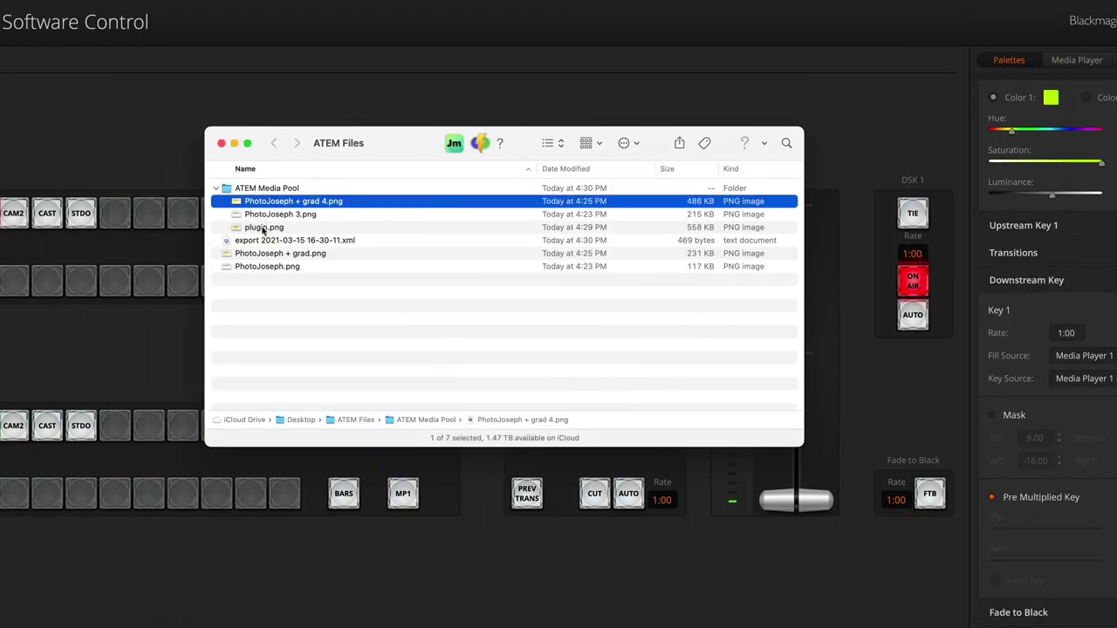
left_click(264, 229)
key("space")
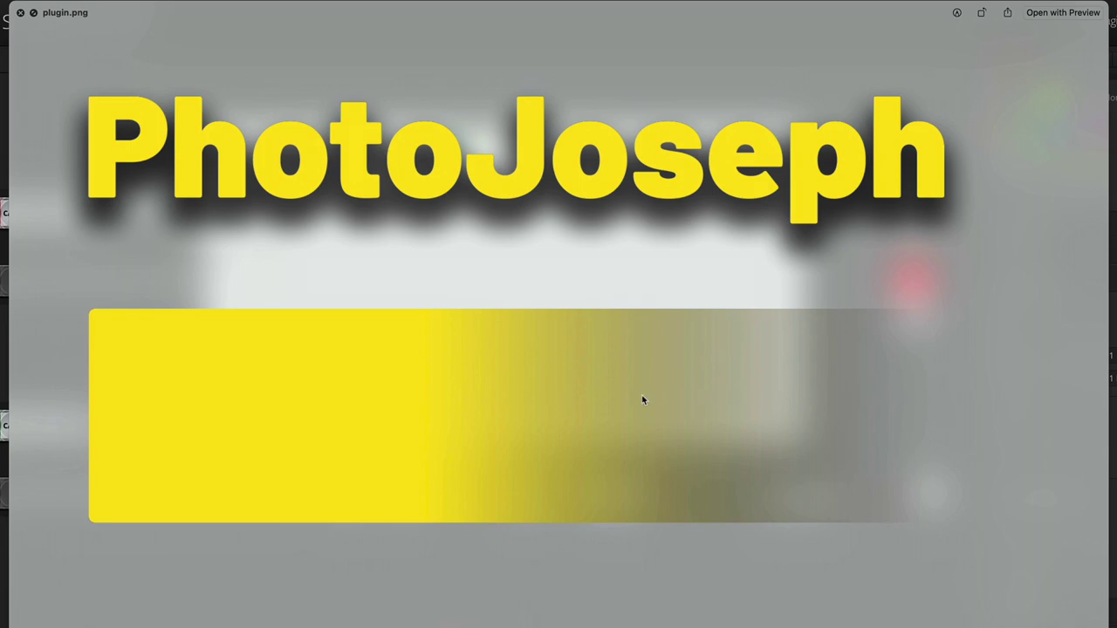
key("space")
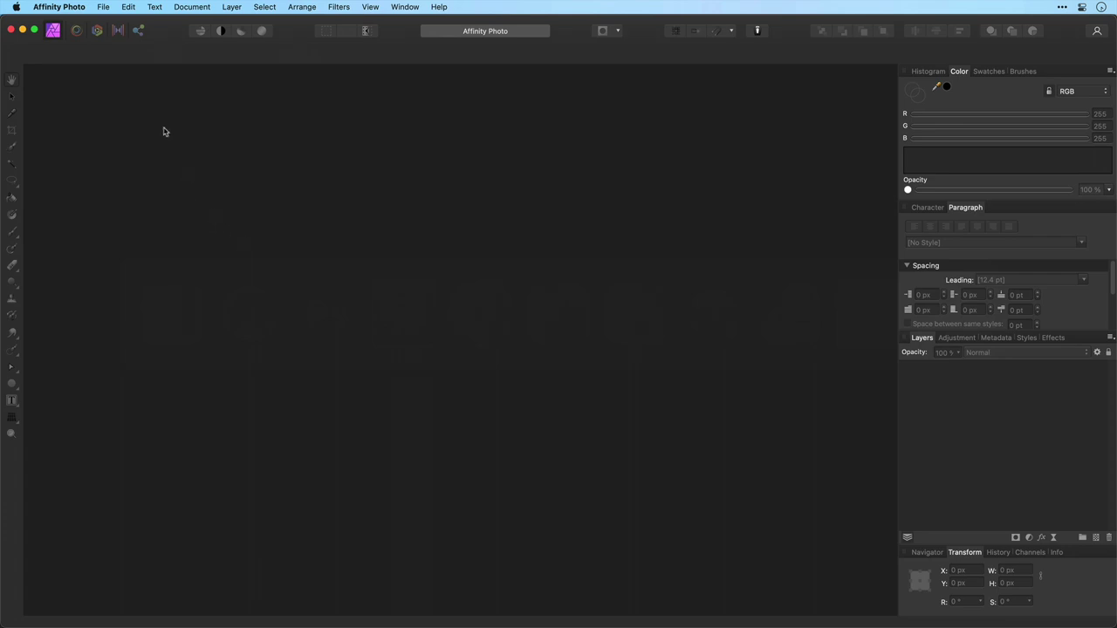
Step: Open PhotoJoseph + grad.png in Affinity Photo
left_click(104, 7)
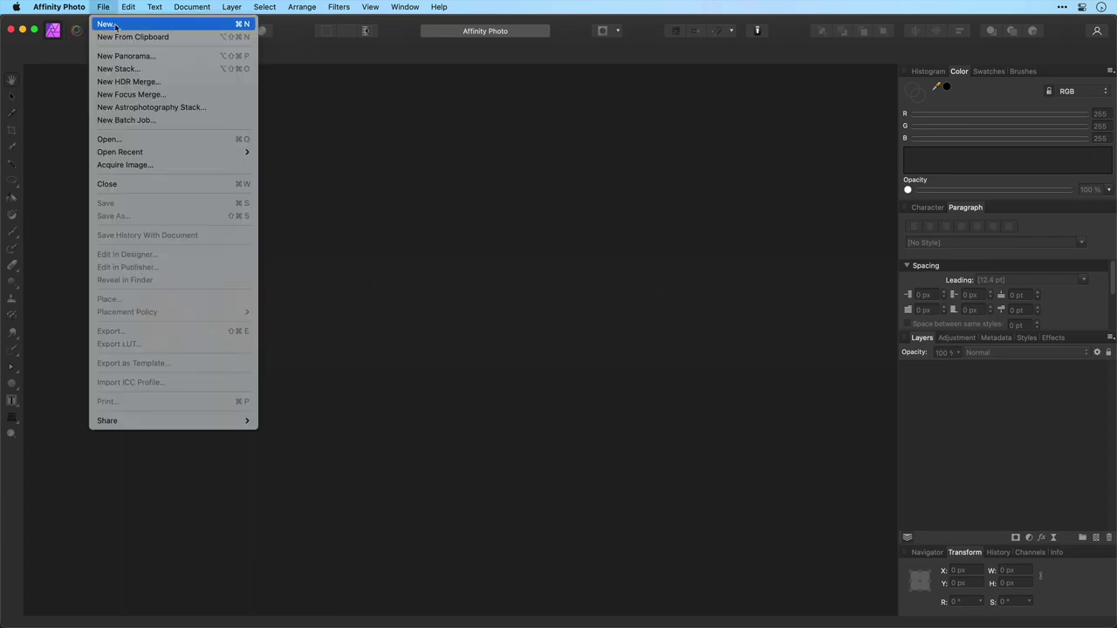
left_click(116, 139)
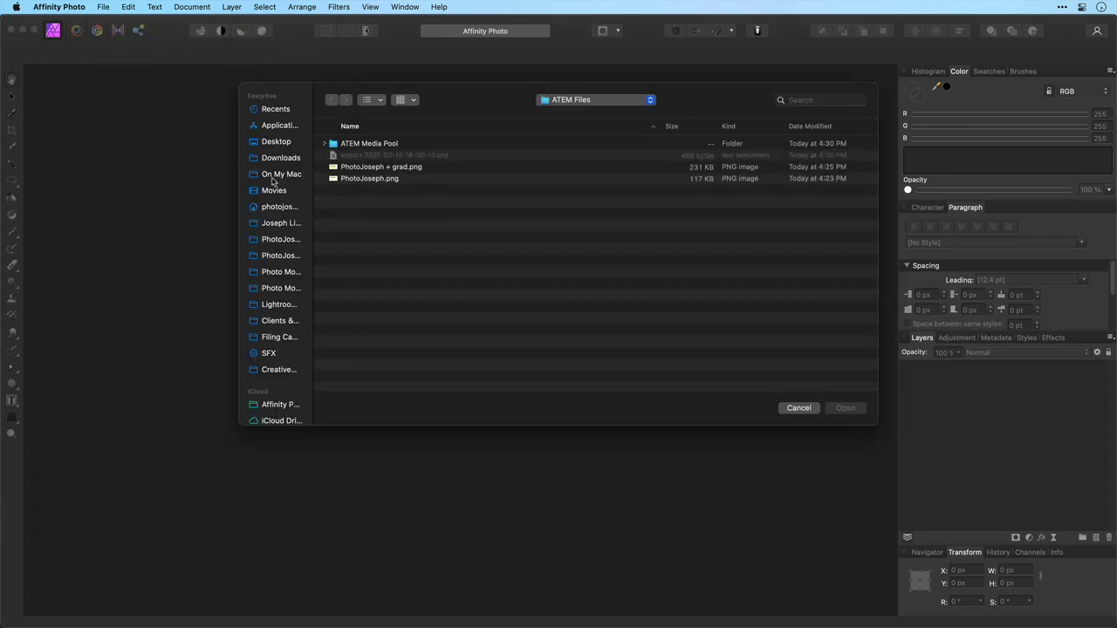
left_click(372, 167)
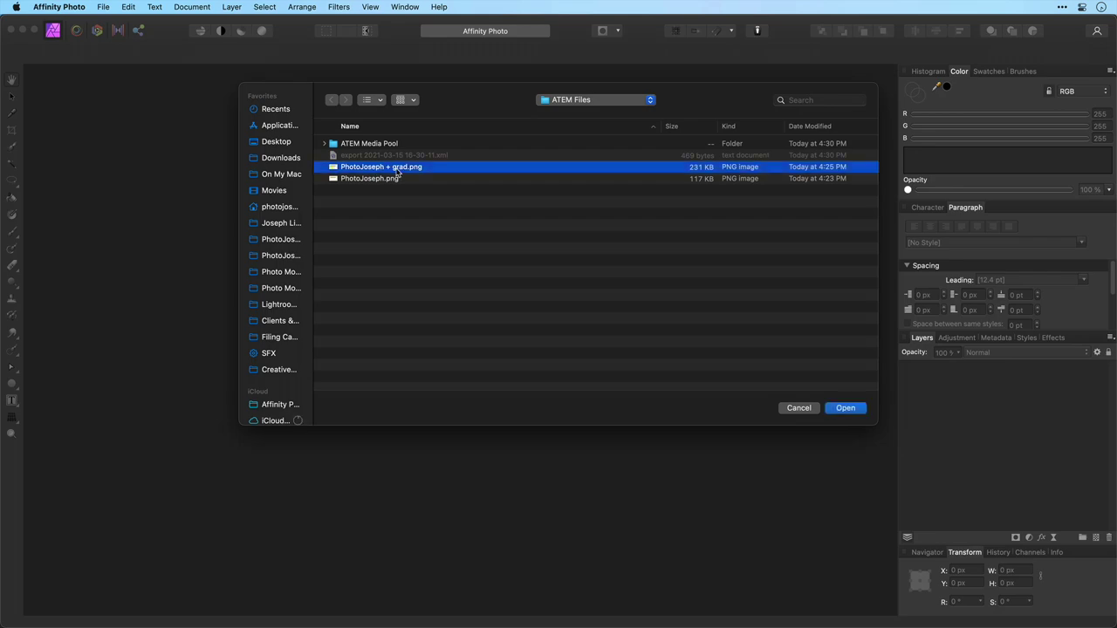
key("space")
key("space")
left_click(845, 408)
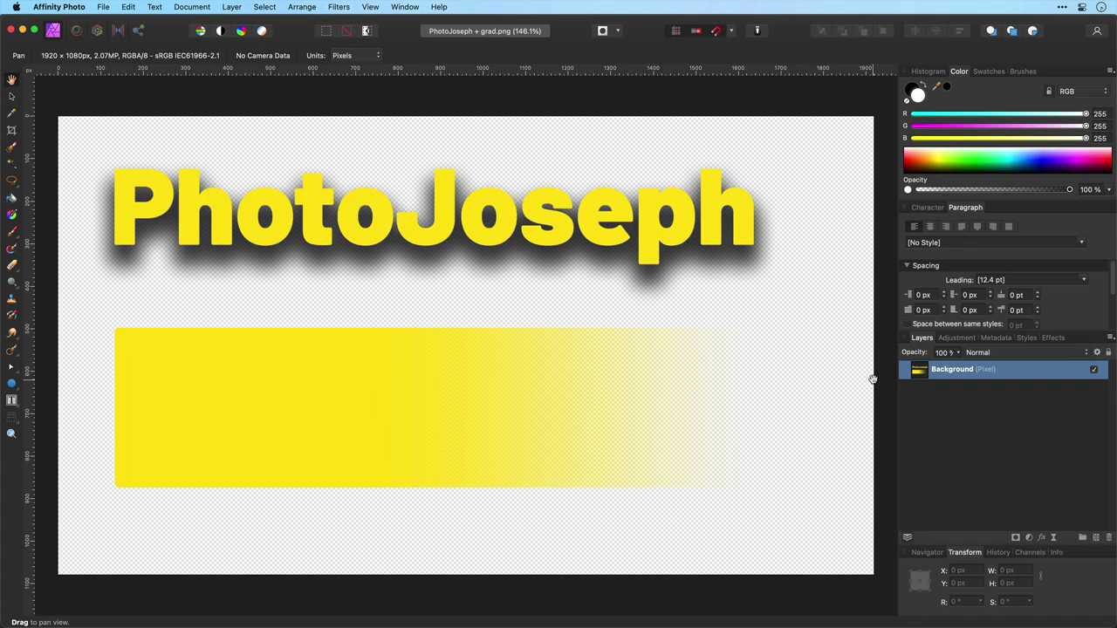
Step: Duplicate the Background layer, hide the top copy, and add an empty pixel layer at the bottom
right_click(966, 374)
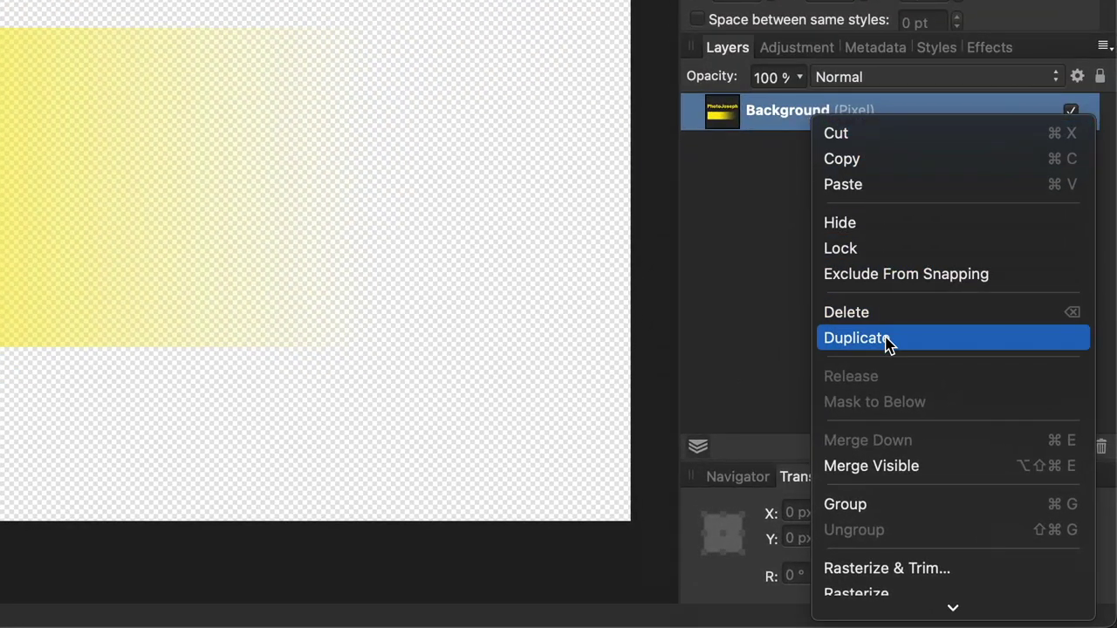
key("Escape")
key("super+j")
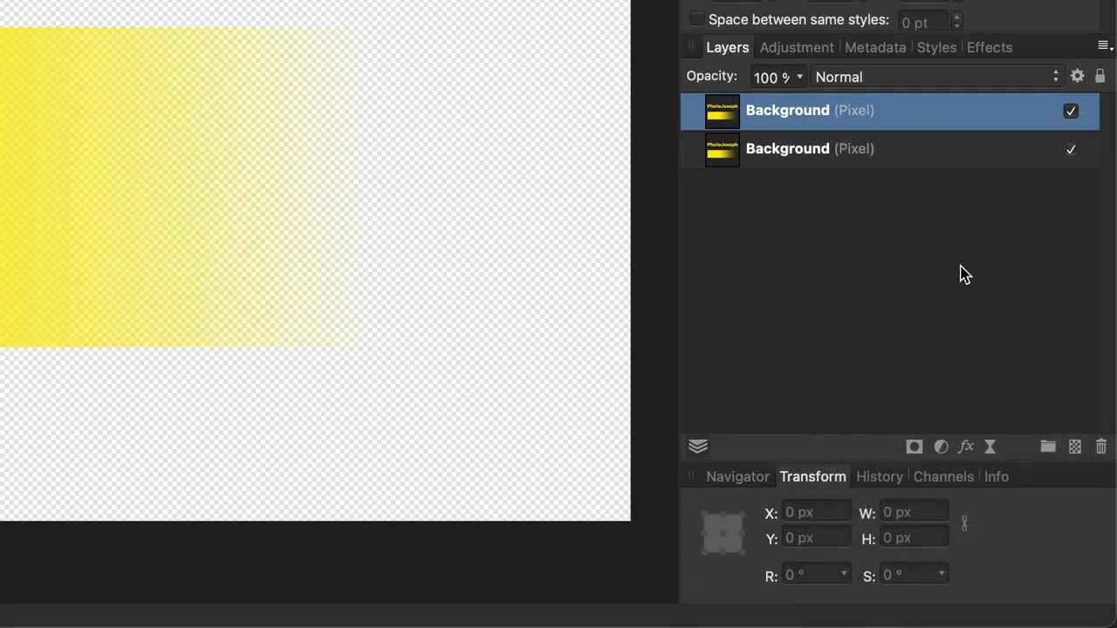
left_click(1071, 112)
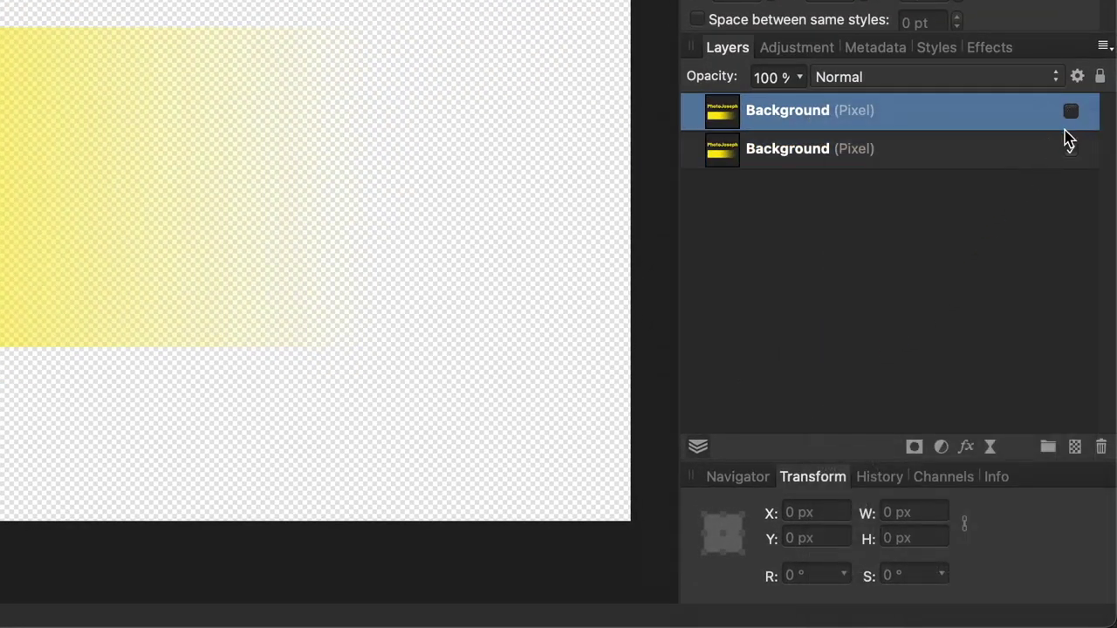
left_click(1075, 447)
left_click_drag(781, 118, 748, 213)
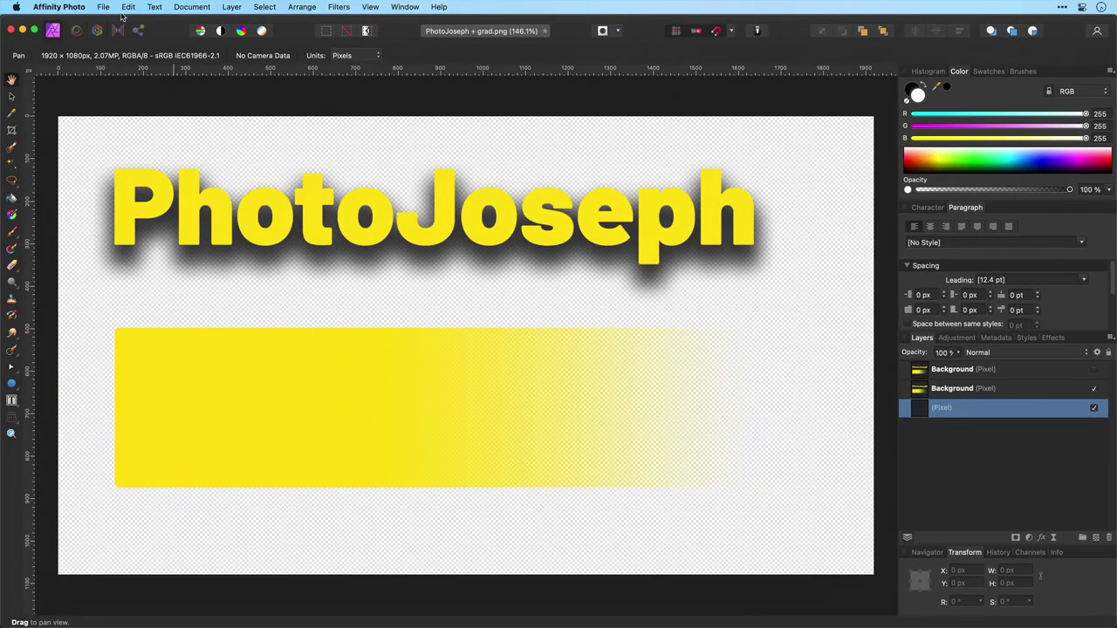
left_click(126, 7)
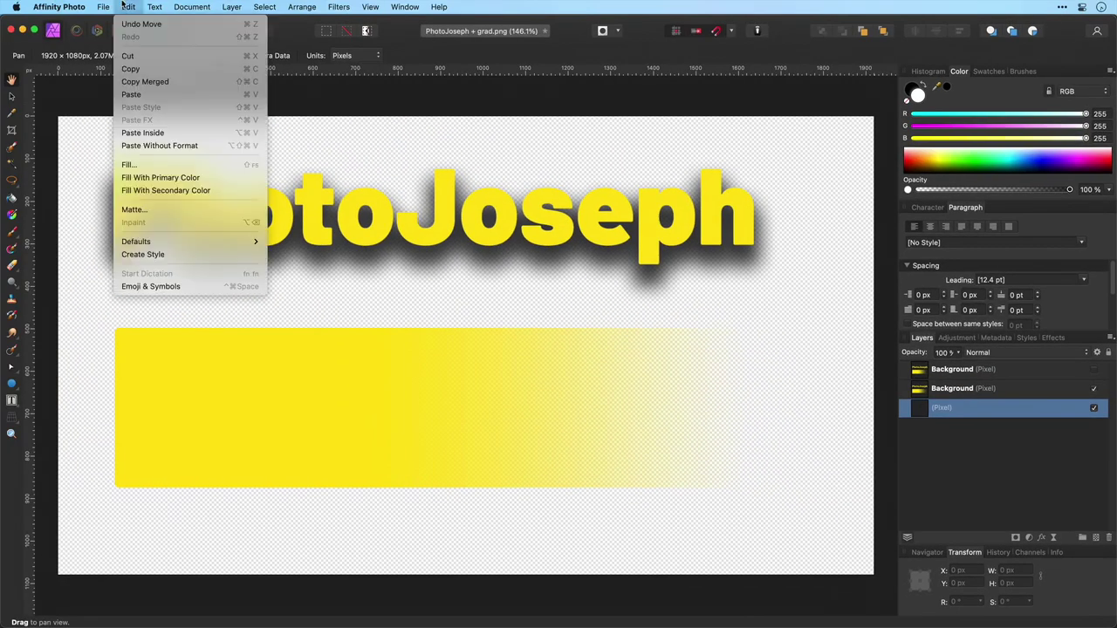
Step: Fill the empty pixel layer with black, then merge the visible layers into a new layer
left_click(129, 164)
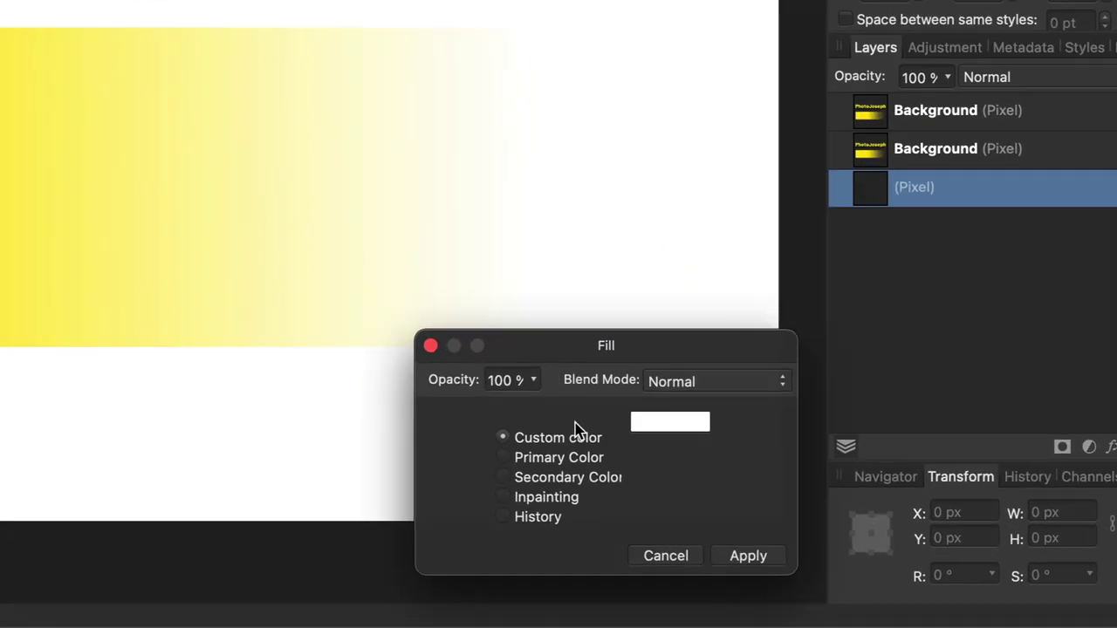
left_click(672, 428)
left_click(716, 164)
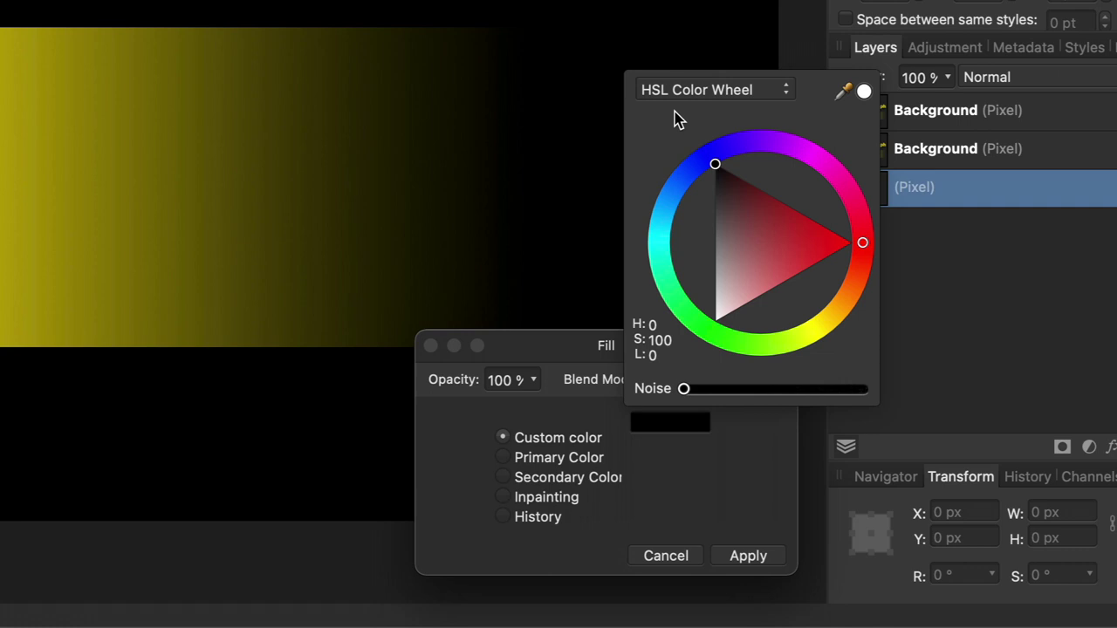
left_click(729, 561)
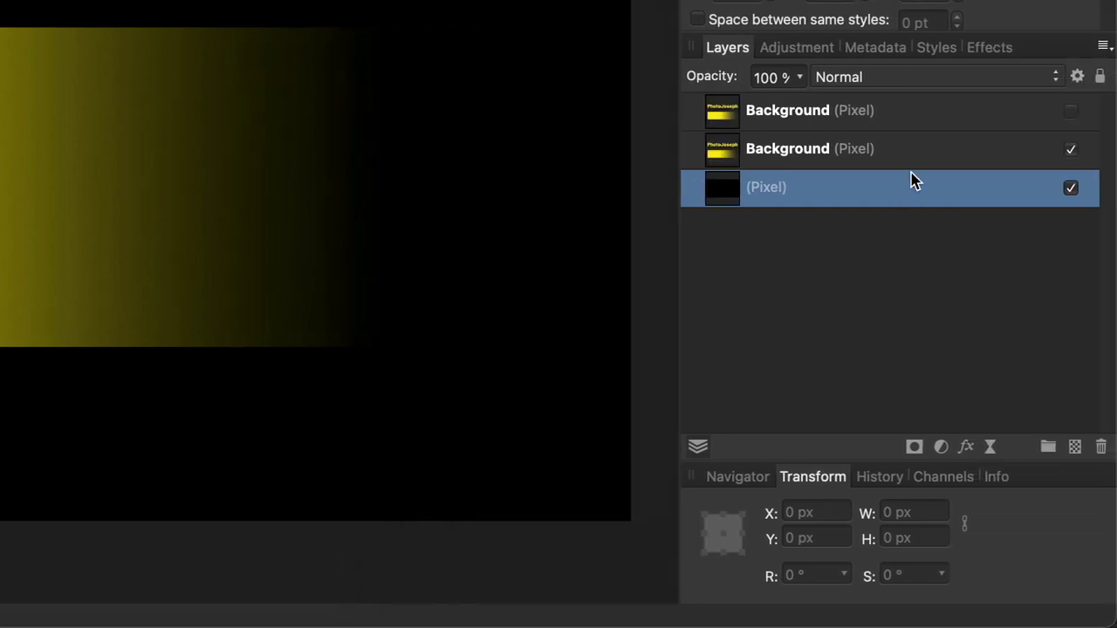
left_click(1062, 162, "shift")
right_click(913, 156)
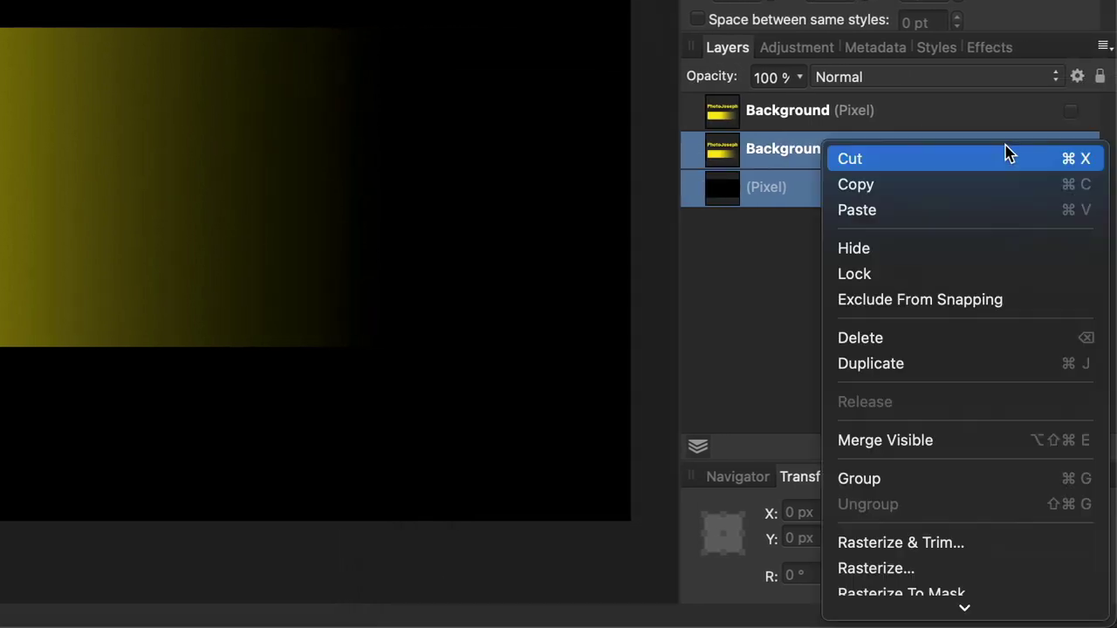
left_click(981, 441)
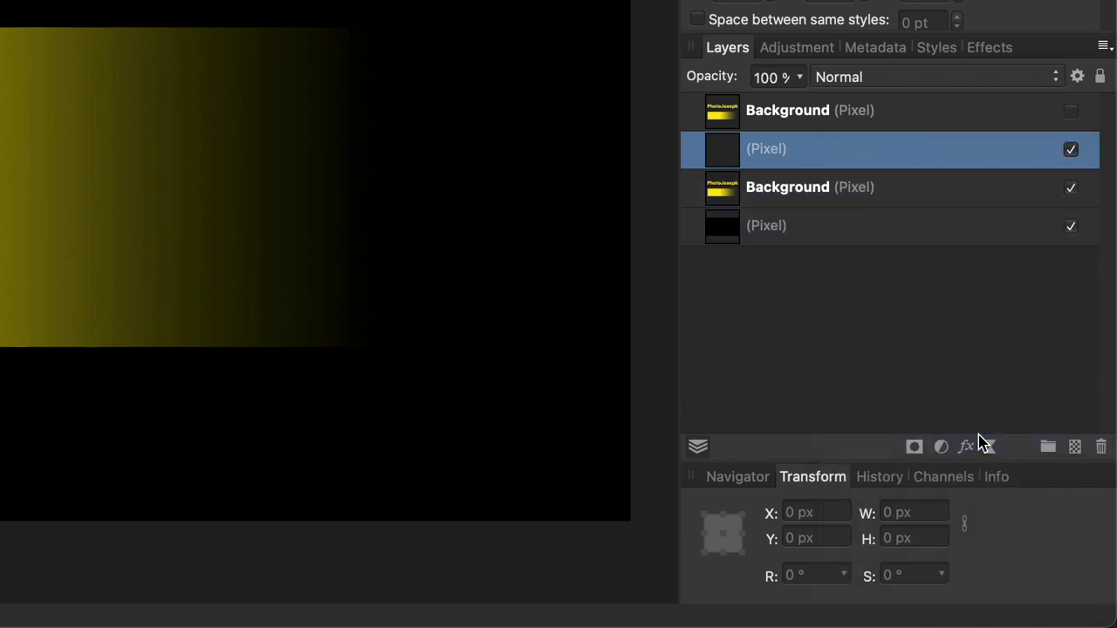
Step: Delete the old Background copy and pixel layer, hide the merged layer, and show Background
left_click(920, 204)
left_click(891, 227, "shift")
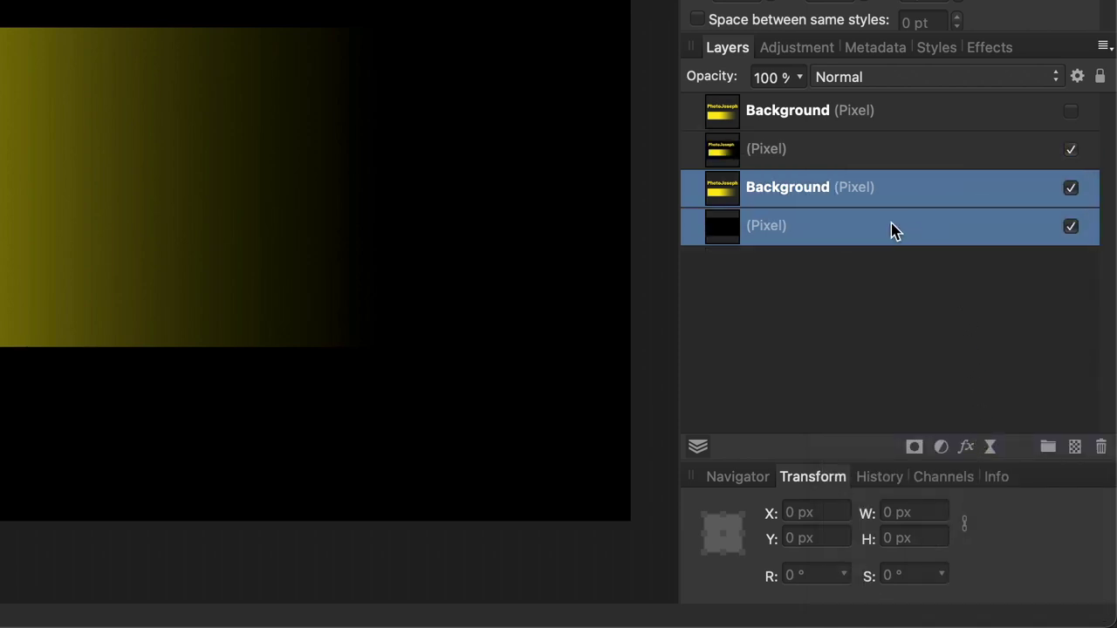
left_click(1101, 447)
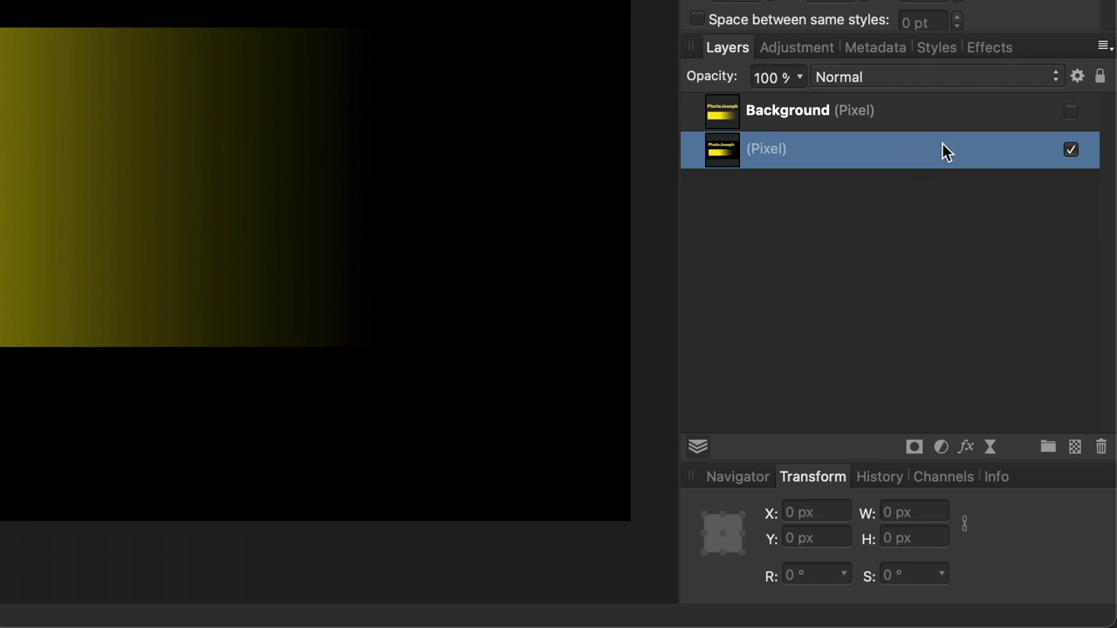
left_click(925, 119)
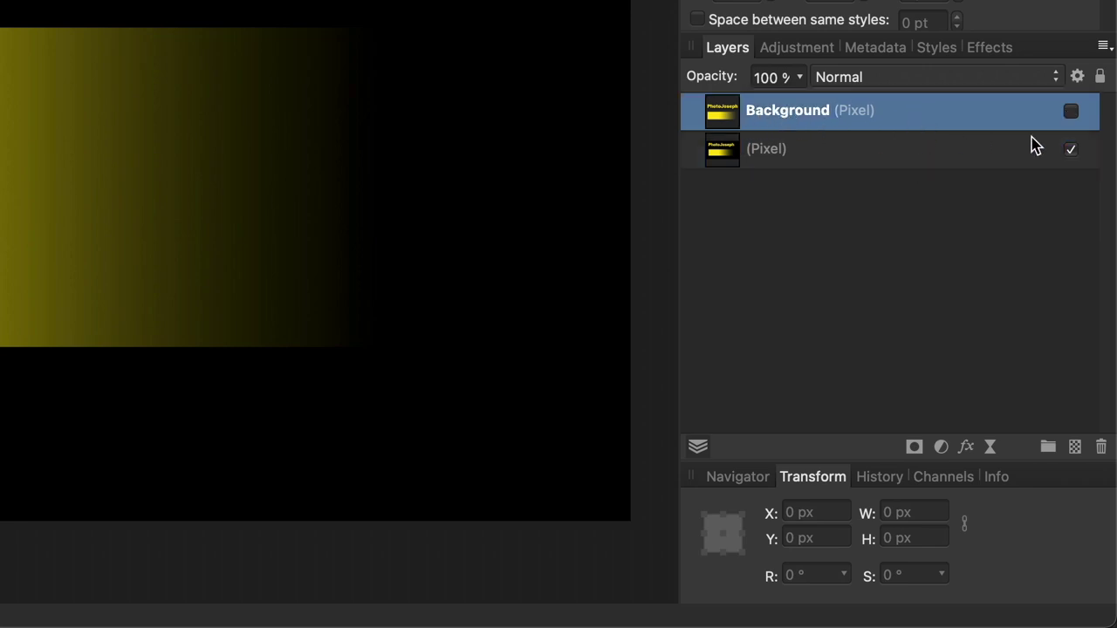
left_click(1071, 149)
left_click(1070, 111)
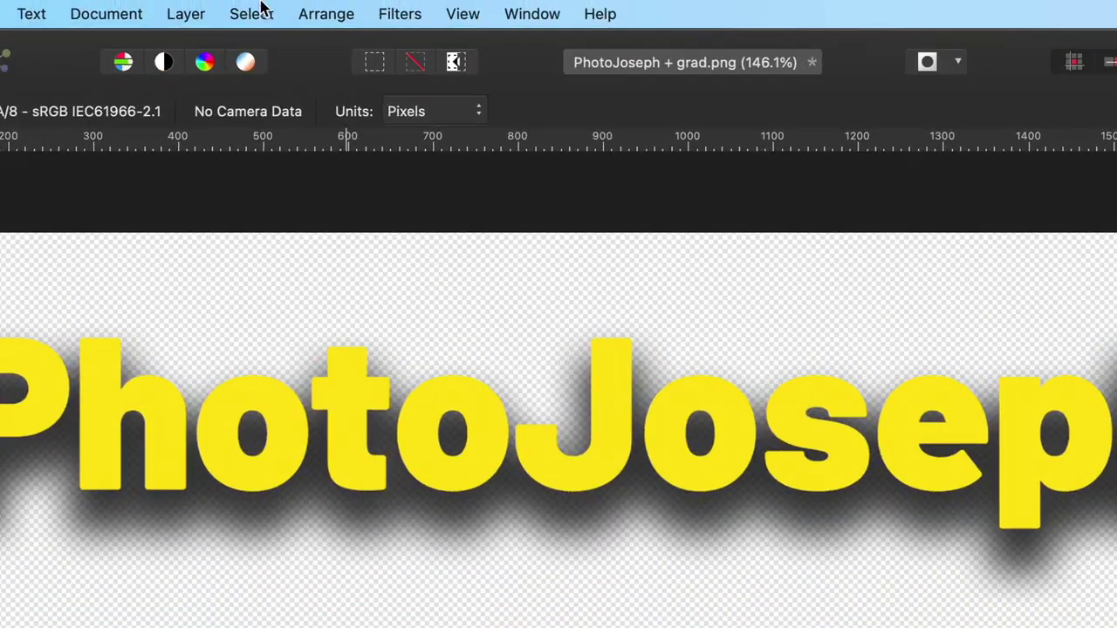
Step: Select the Background layer's pixels and use that selection to mask the visible merged layer
left_click(251, 14)
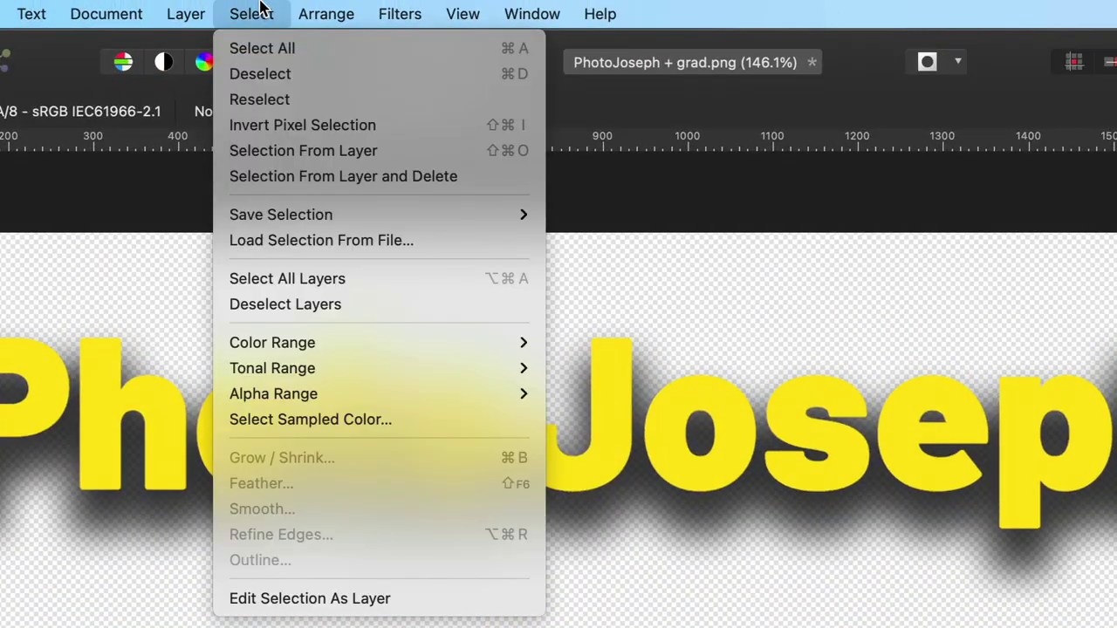
left_click(229, 154)
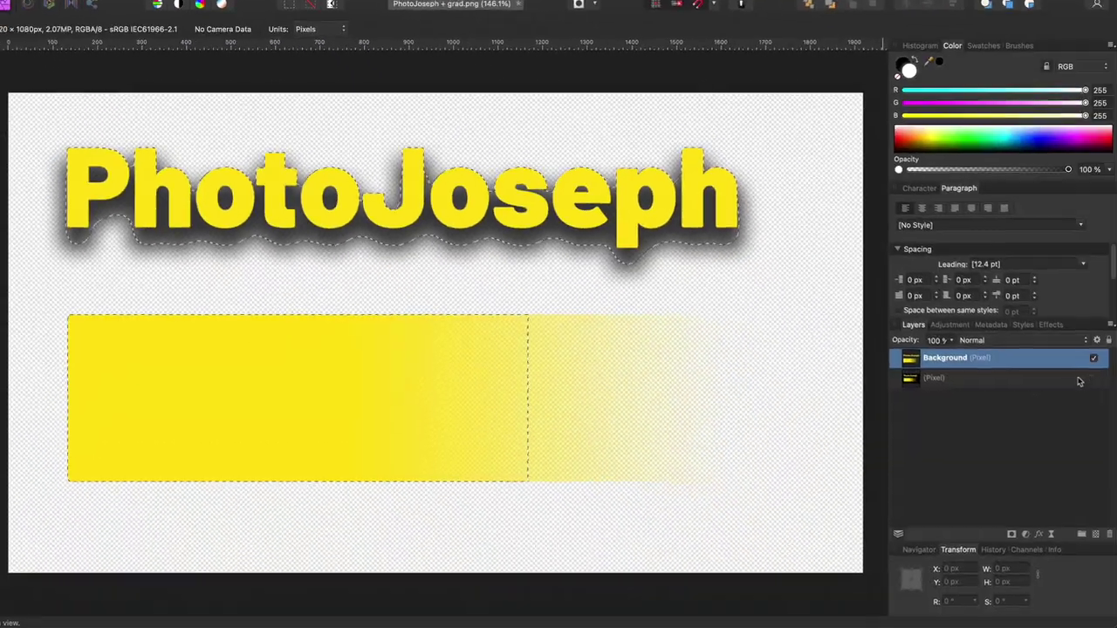
key("Delete")
left_click(1055, 380)
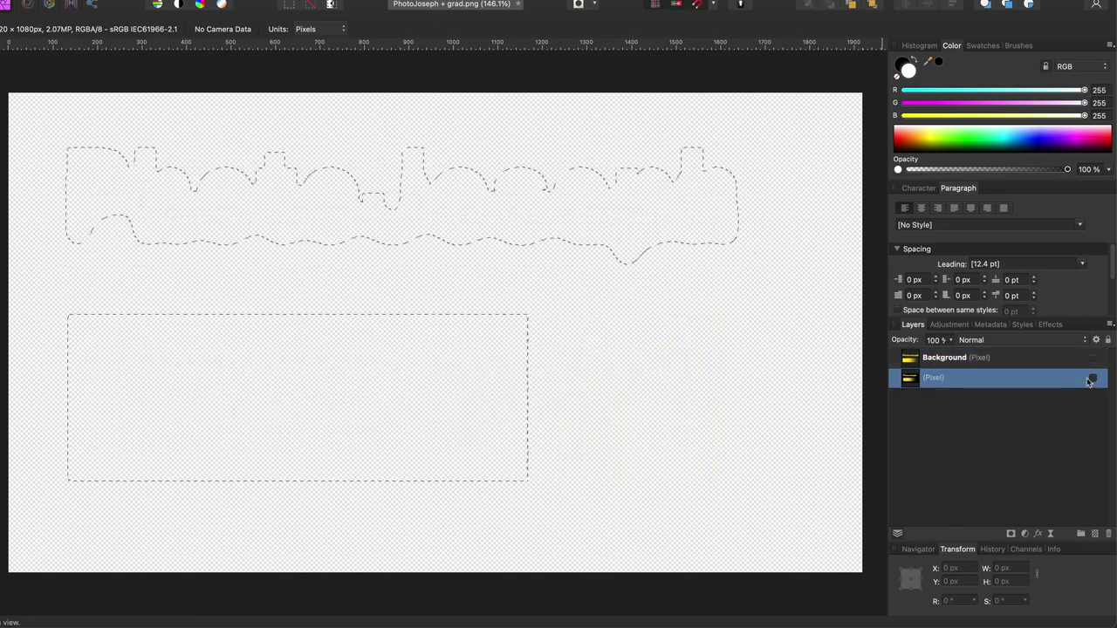
left_click(1092, 378)
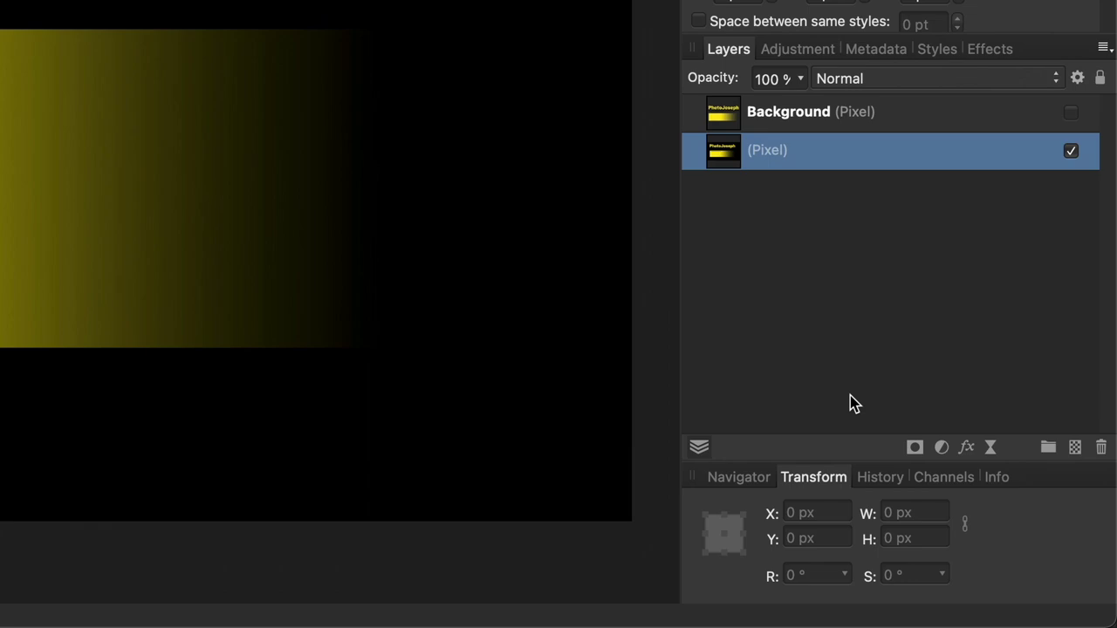
left_click(915, 449)
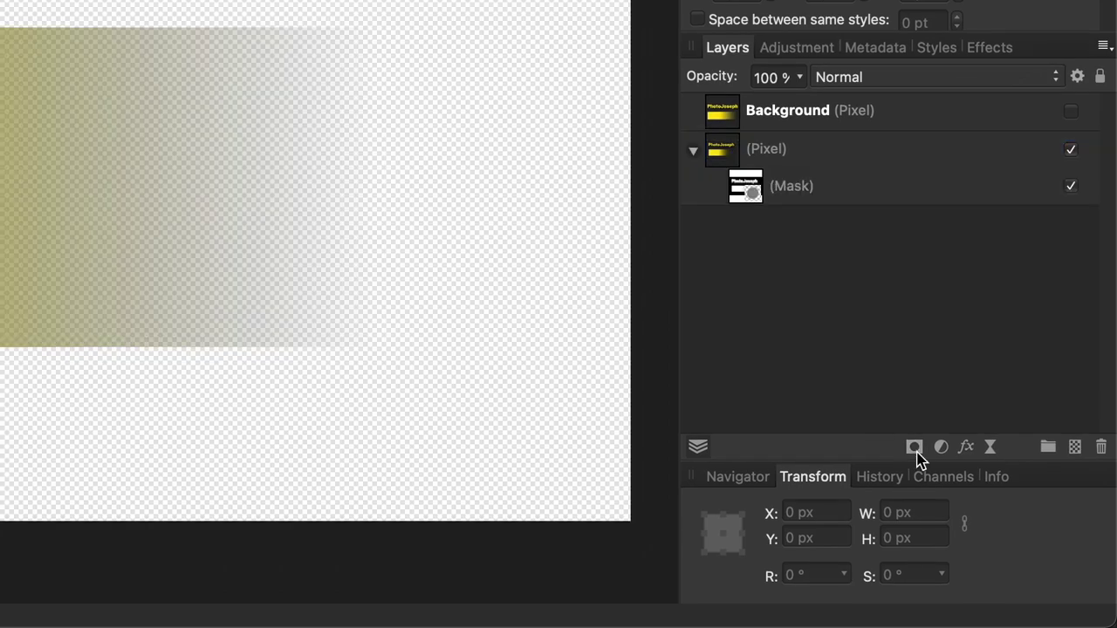
key("super+d")
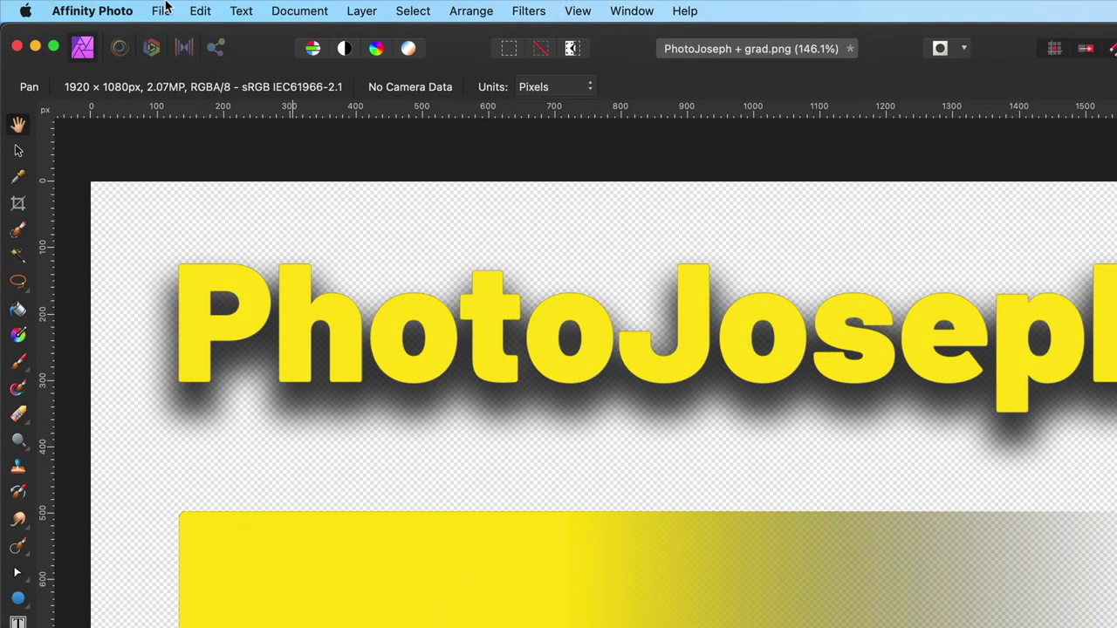
Step: Export the document as a PNG saved as Affinity.png in the ATEM Files folder
left_click(160, 11)
left_click(186, 518)
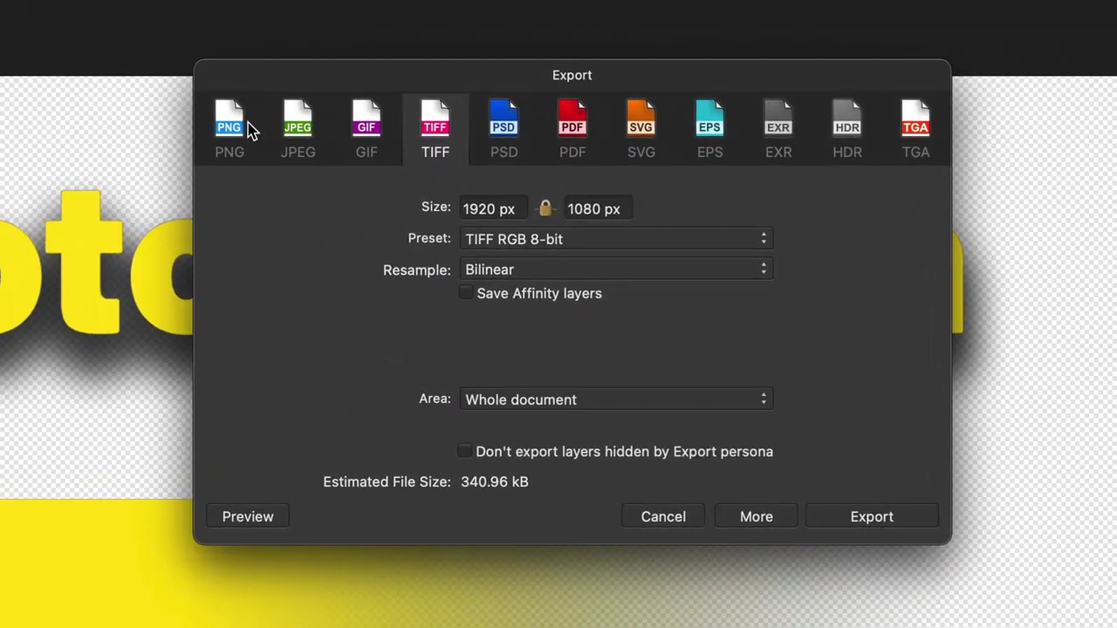
left_click(249, 129)
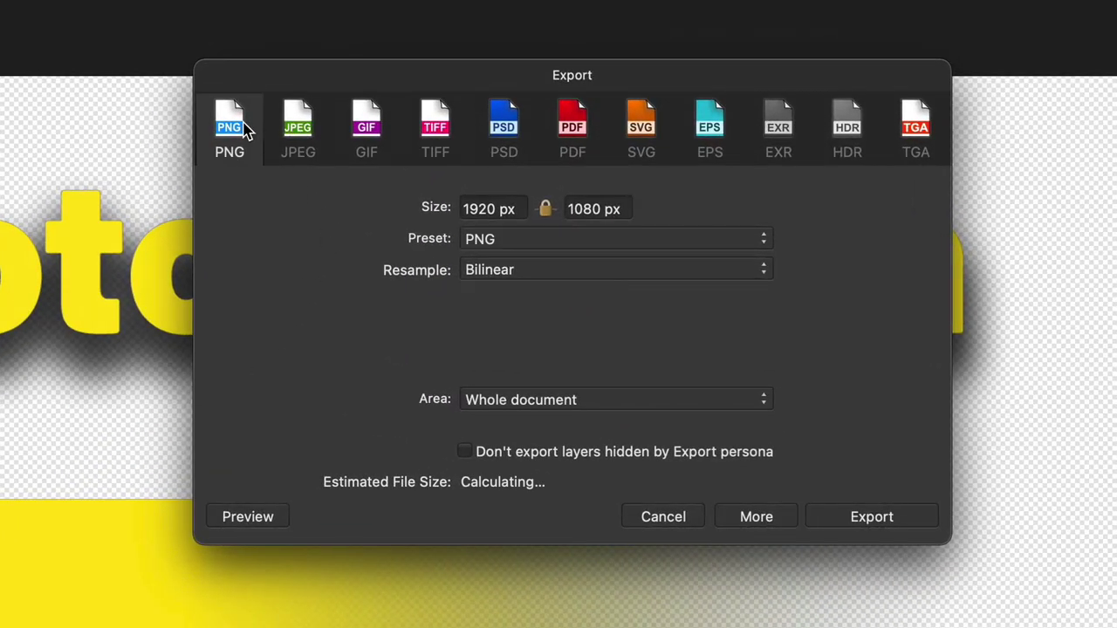
left_click(899, 528)
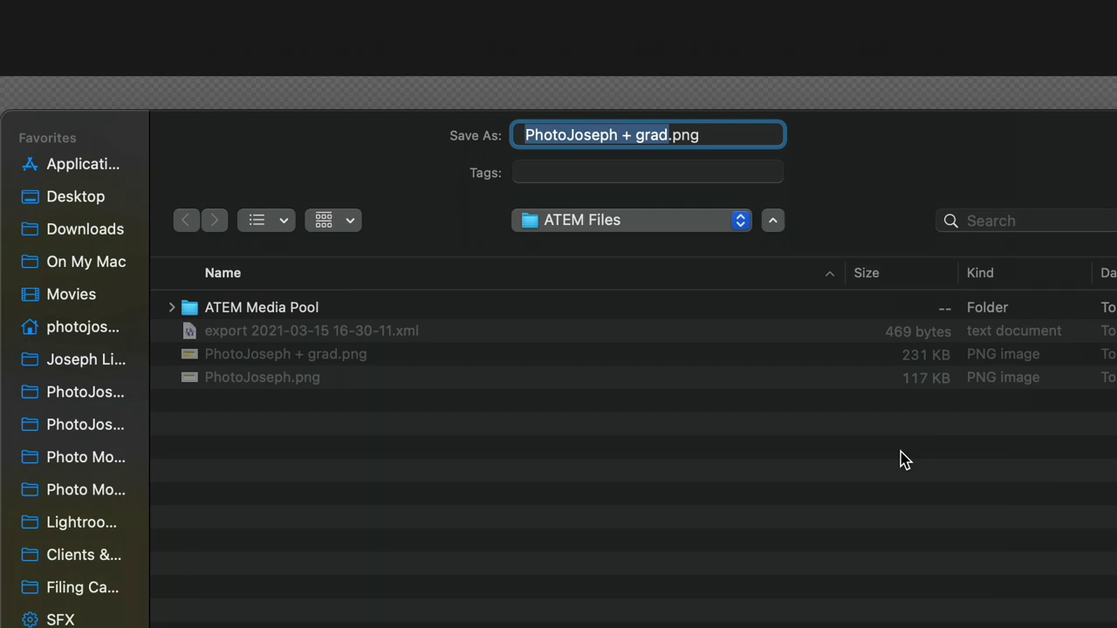
type("Affinity")
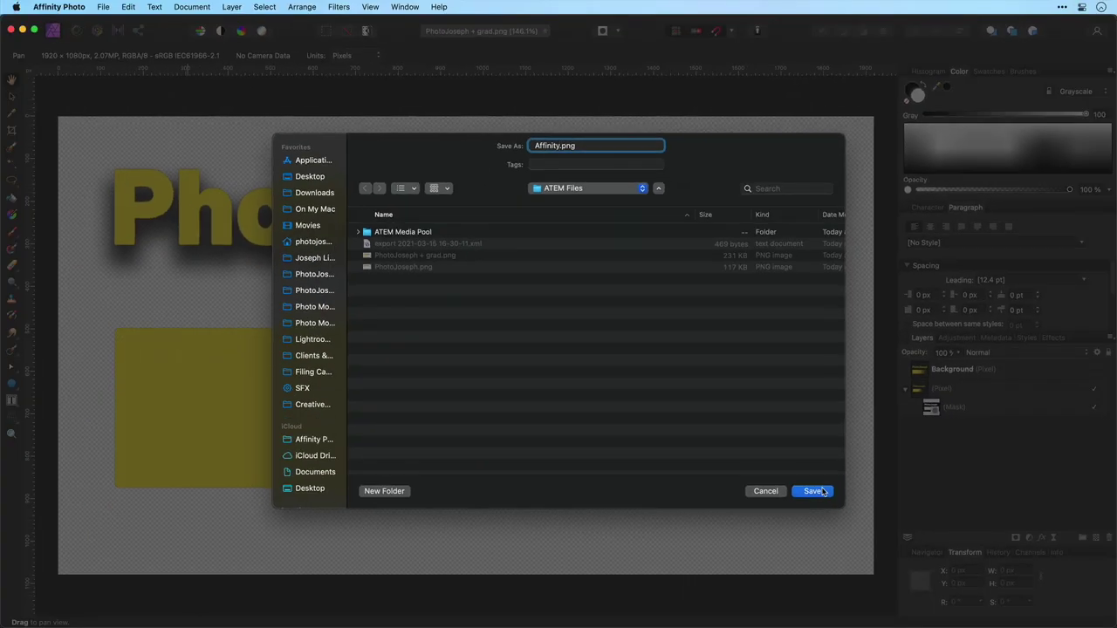
left_click(816, 488)
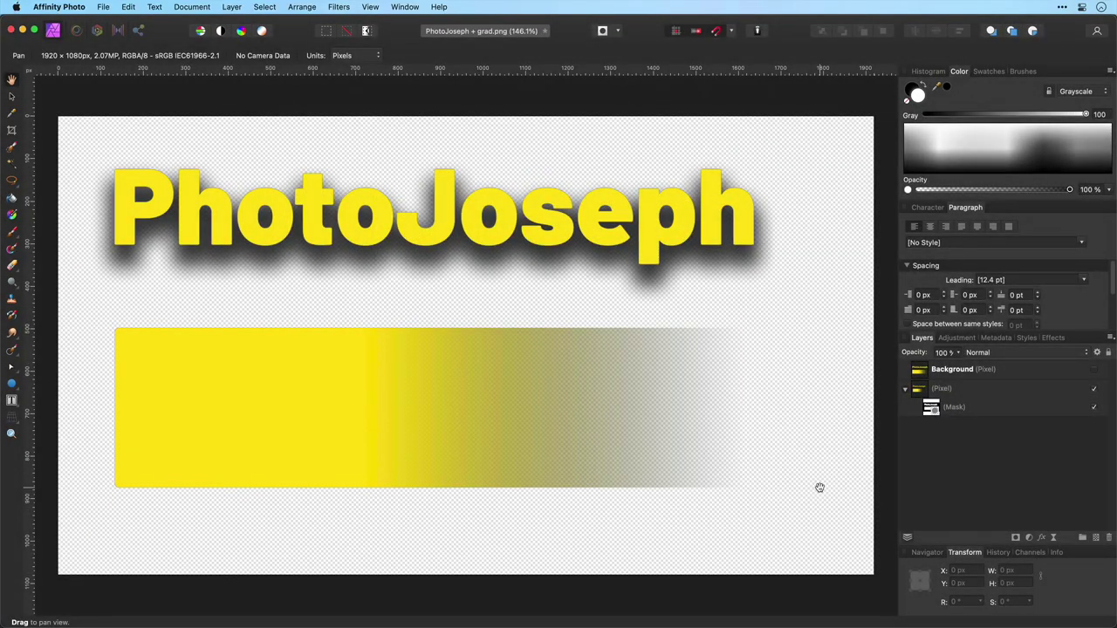
Step: Load Affinity.png into an empty still slot in the Media pool and assign it to the Media Player
key("super+Tab")
key("super+Tab")
key("super+Tab")
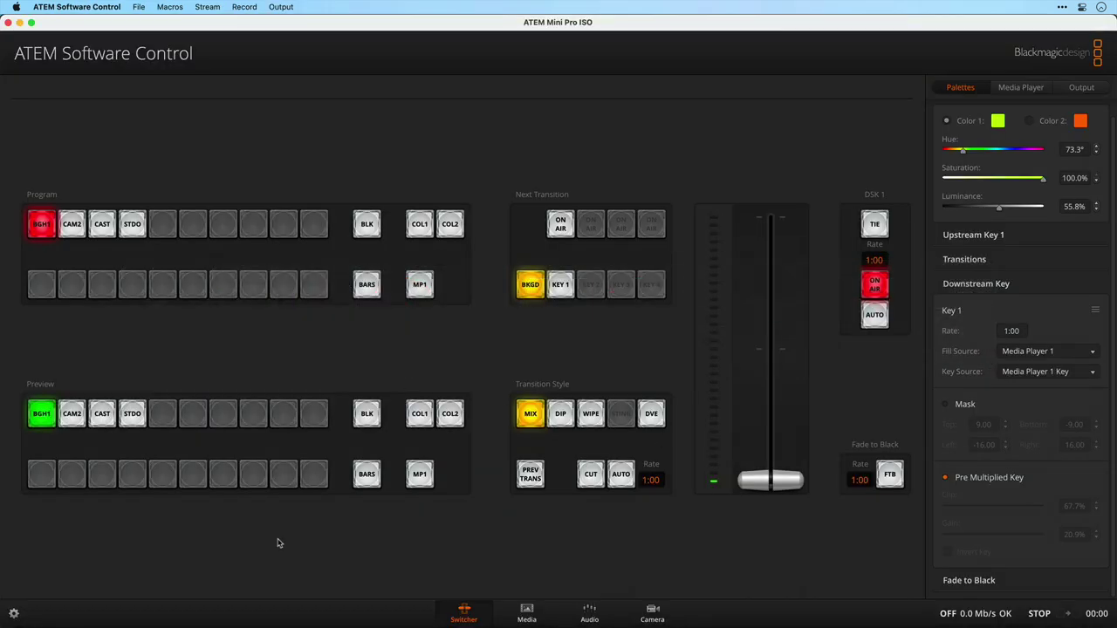
left_click(526, 610)
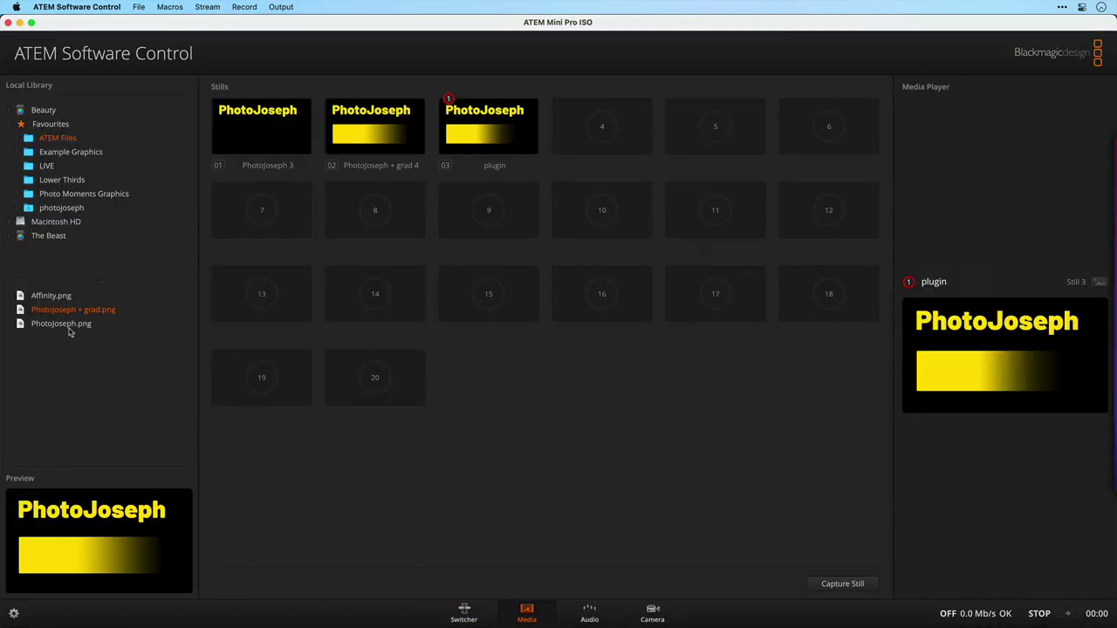
left_click_drag(51, 296, 669, 109)
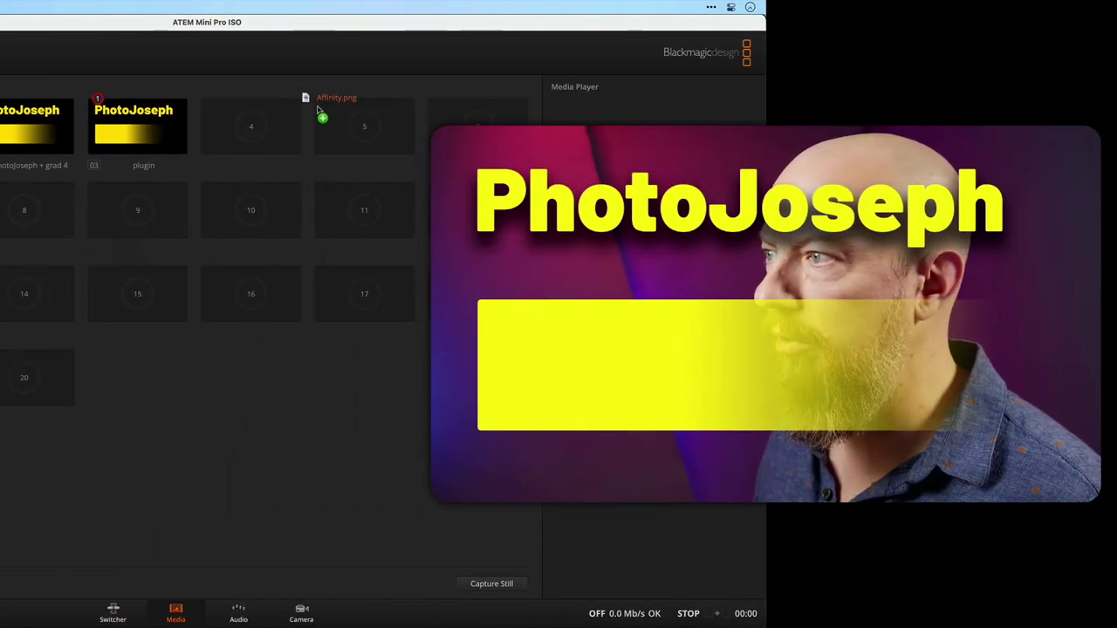
left_click_drag(318, 109, 620, 365)
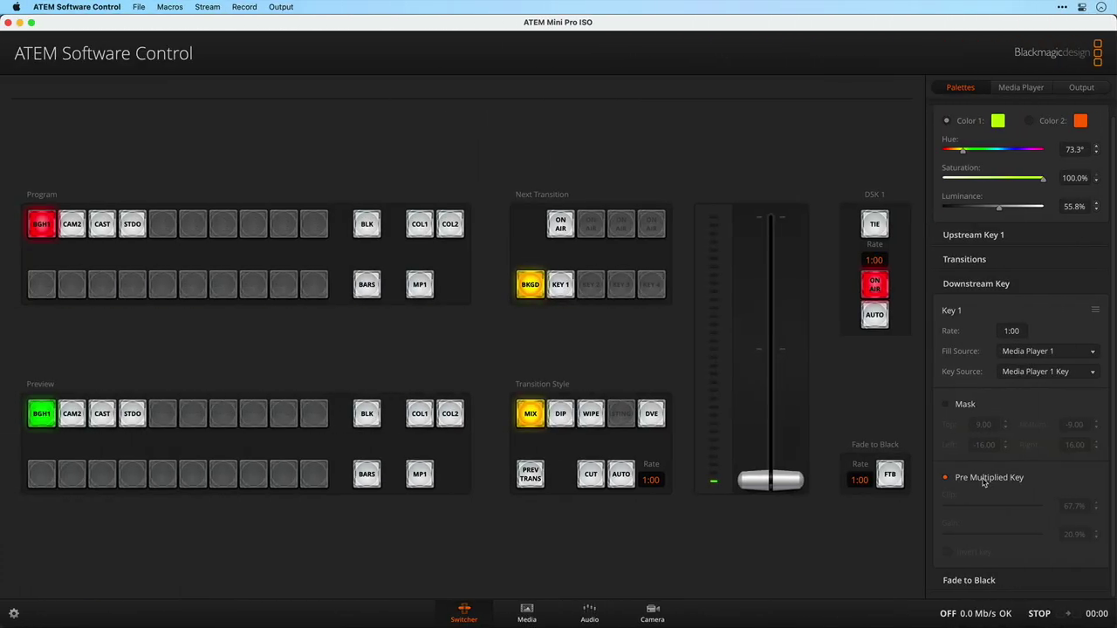
key("super+Tab")
Step: Create a new FHD 1080p (1920×1080) document
key("super+n")
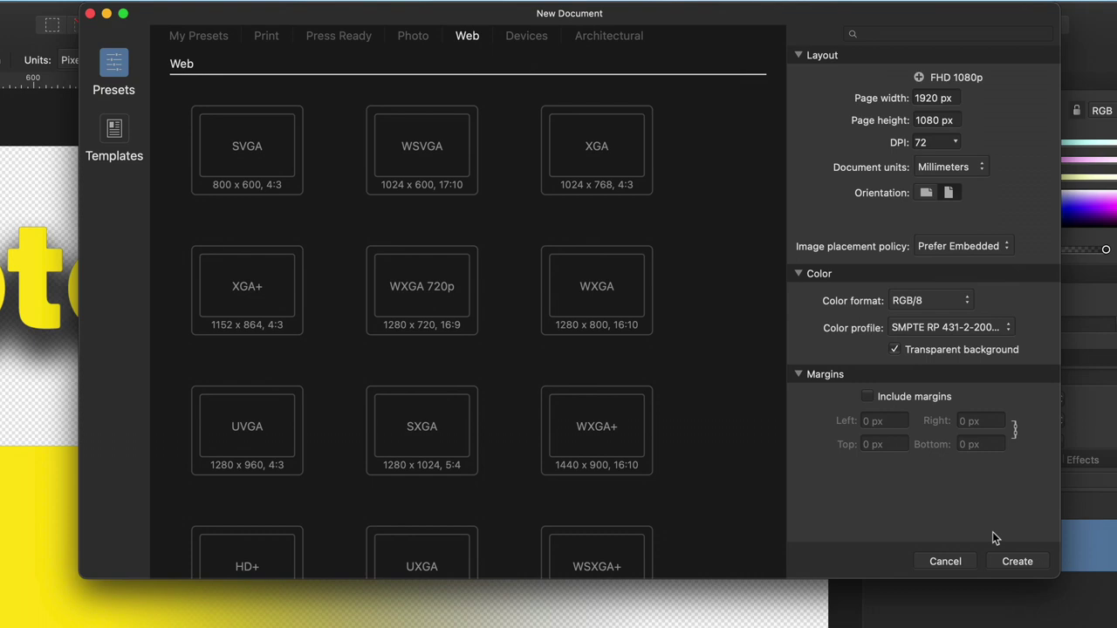
scroll(512, 321, "down", 3)
scroll(285, 452, "down", 3)
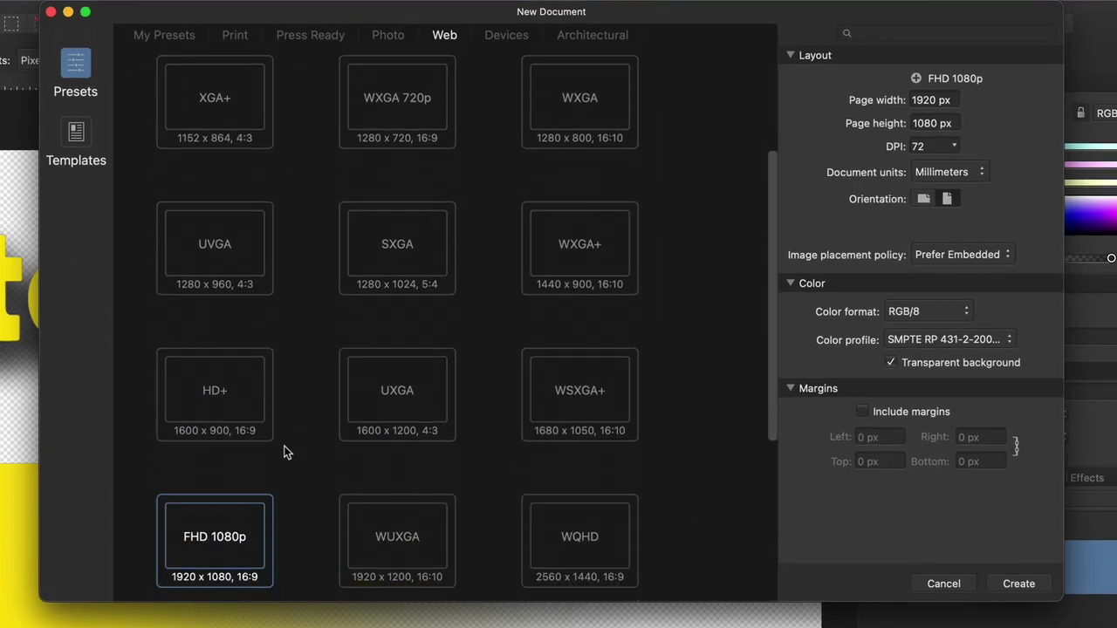
left_click(196, 500)
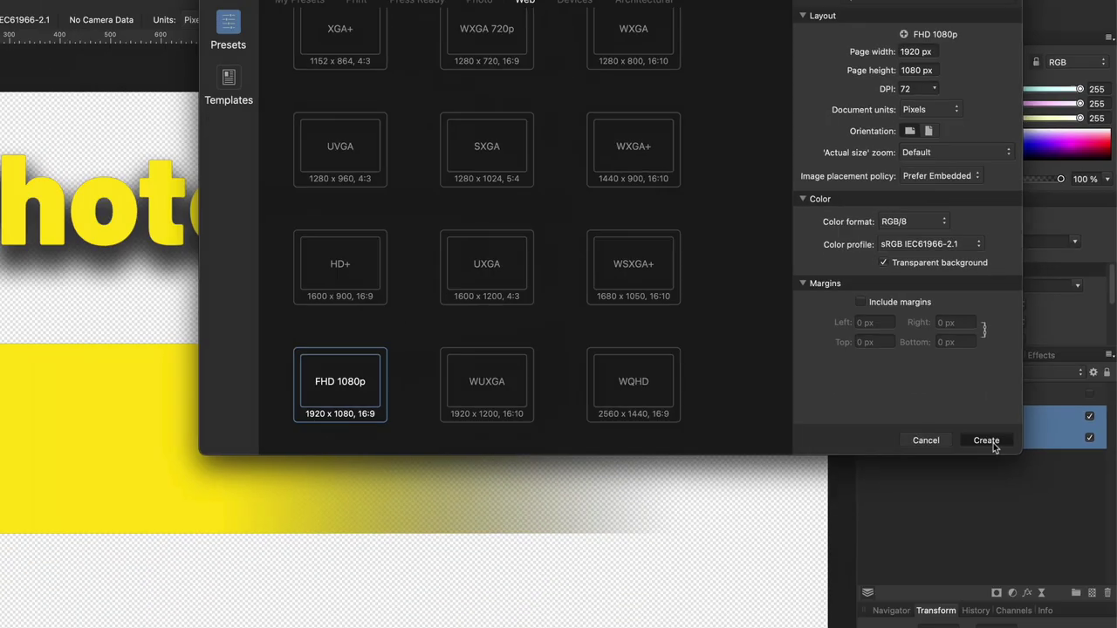
left_click(907, 566)
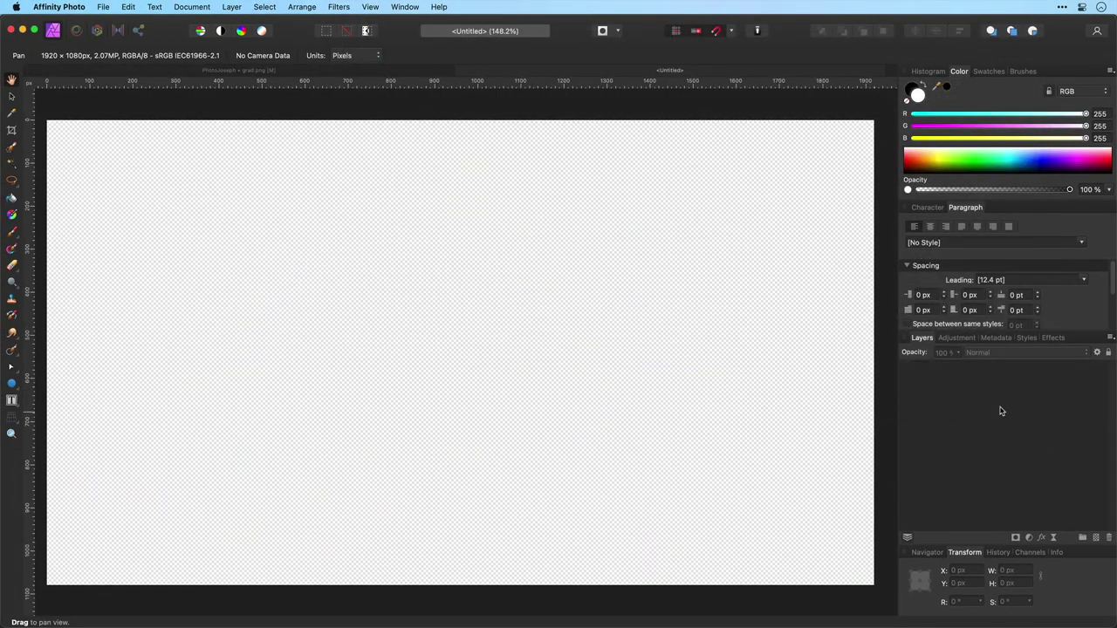
Step: Type 'PhotoJoseph' as artistic text near the top-left and color it purple (RGB 122, 75, 255)
key("t")
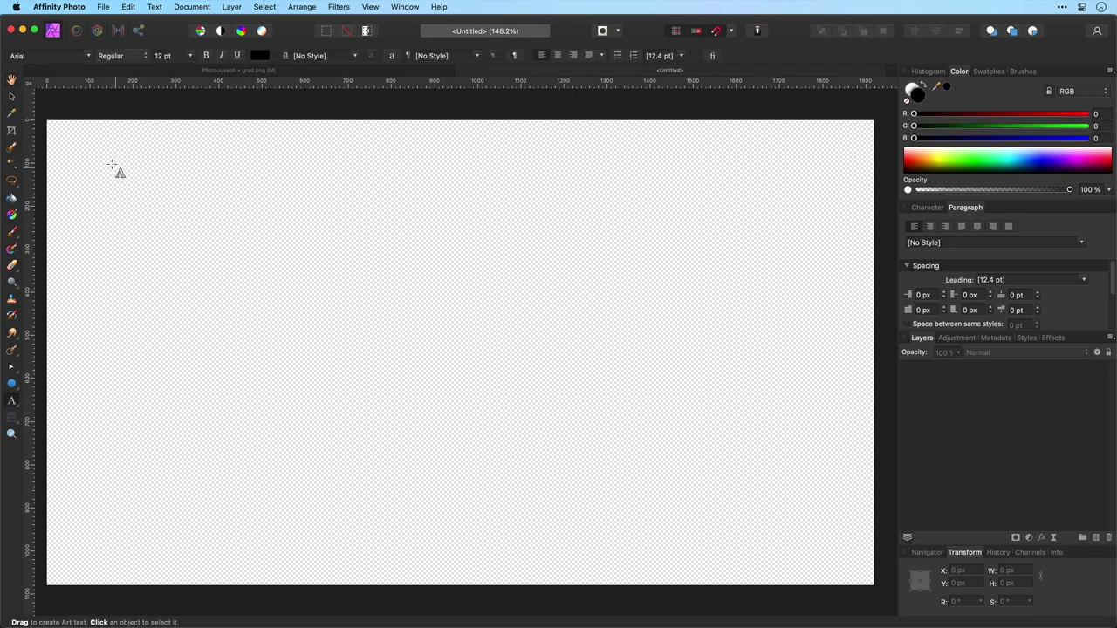
left_click_drag(111, 164, 198, 242)
type("Photo")
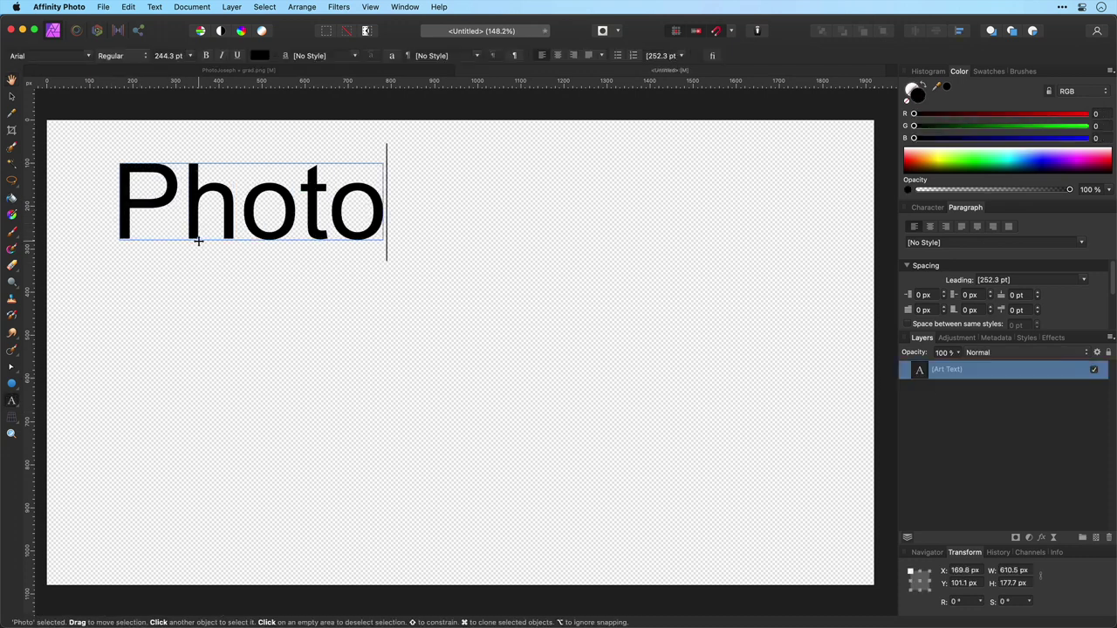
type("Joseph")
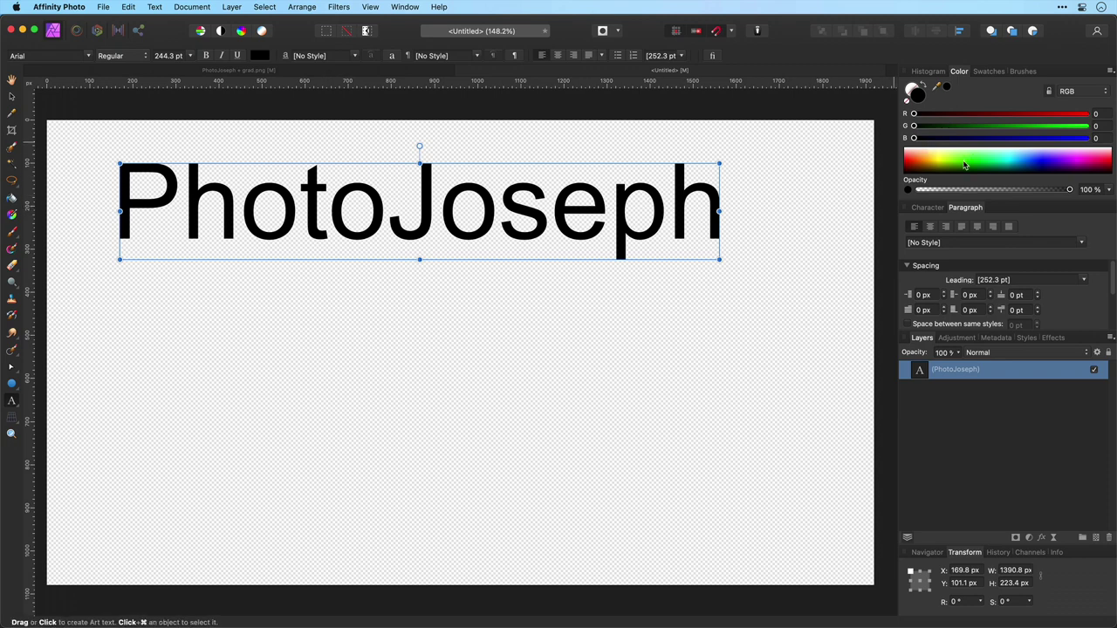
left_click_drag(953, 168, 1056, 169)
Step: Add an outer shadow to the title with 8.3 px radius, an offset, and 73% opacity
left_click(1042, 537)
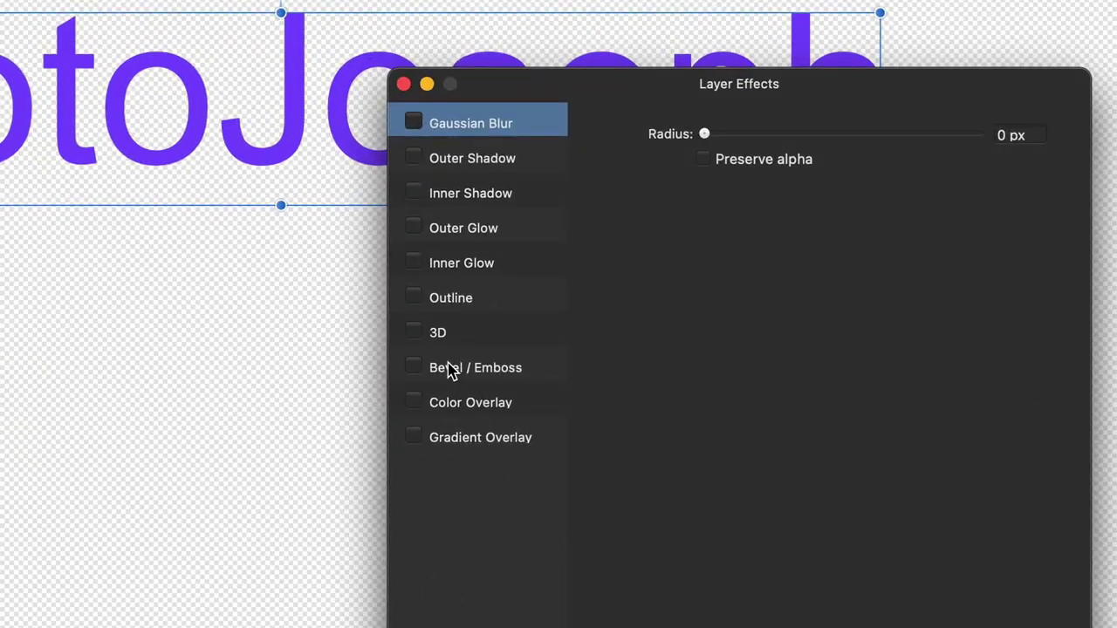
left_click(462, 160)
left_click(413, 156)
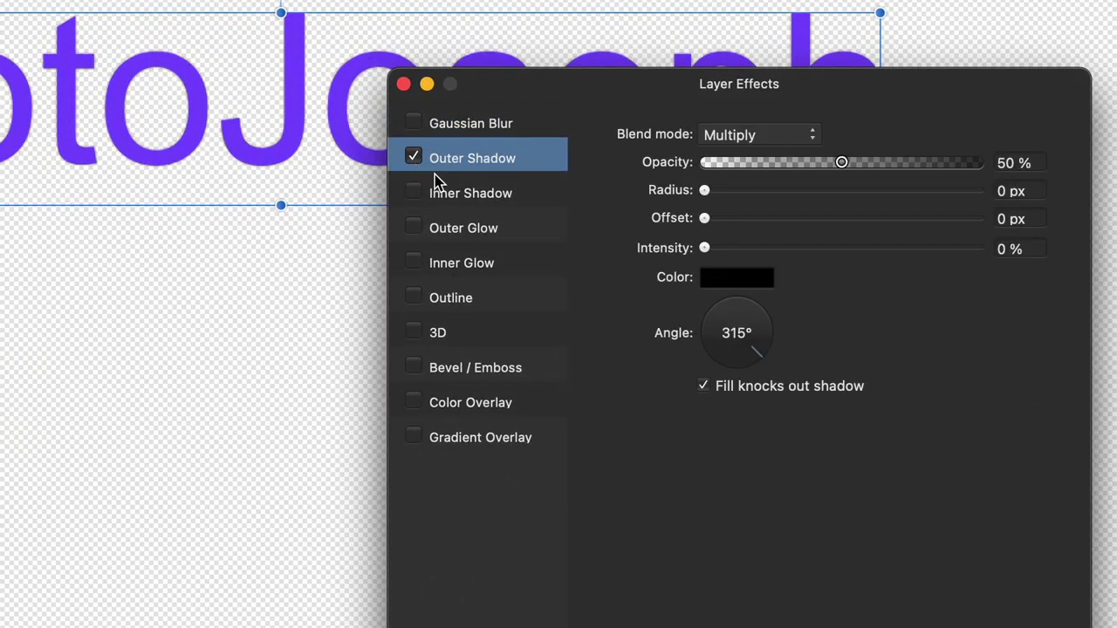
left_click_drag(734, 192, 812, 189)
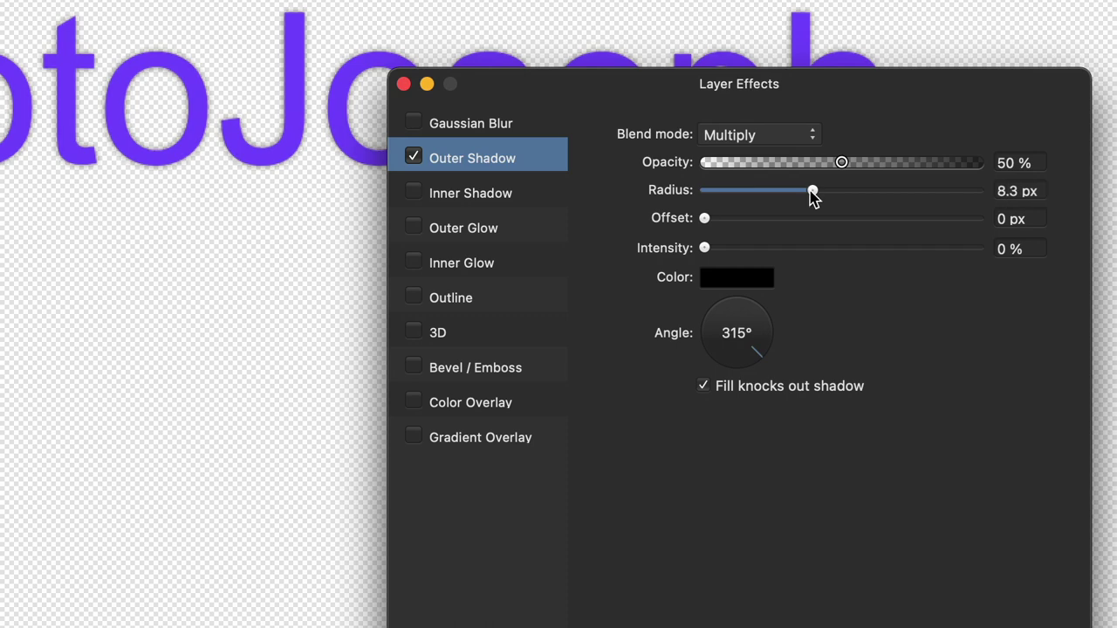
left_click_drag(730, 219, 801, 219)
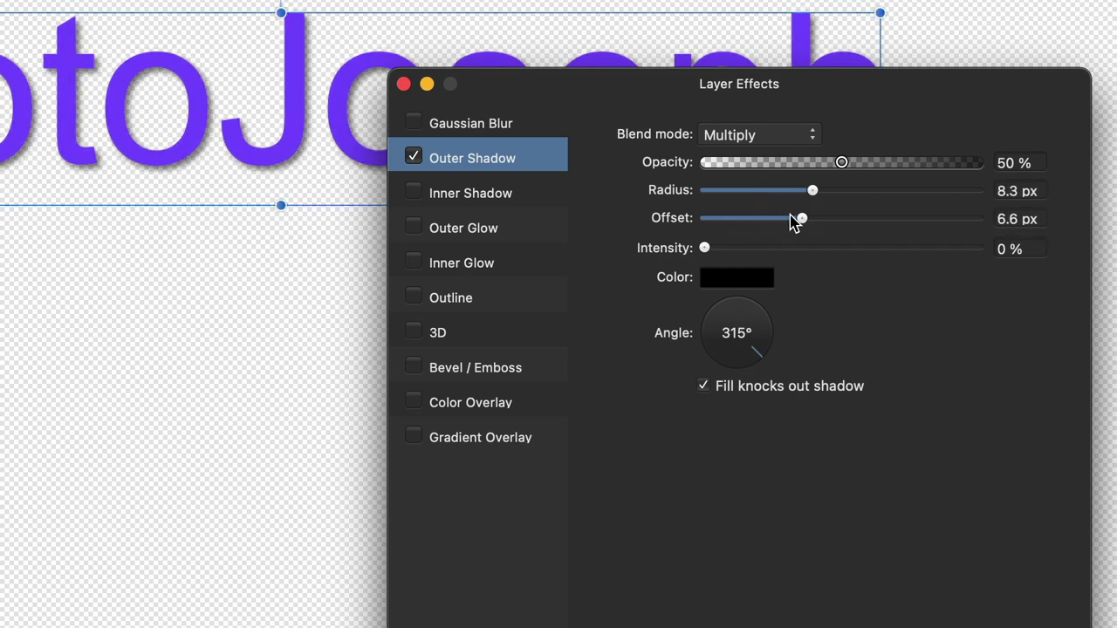
left_click_drag(843, 164, 903, 170)
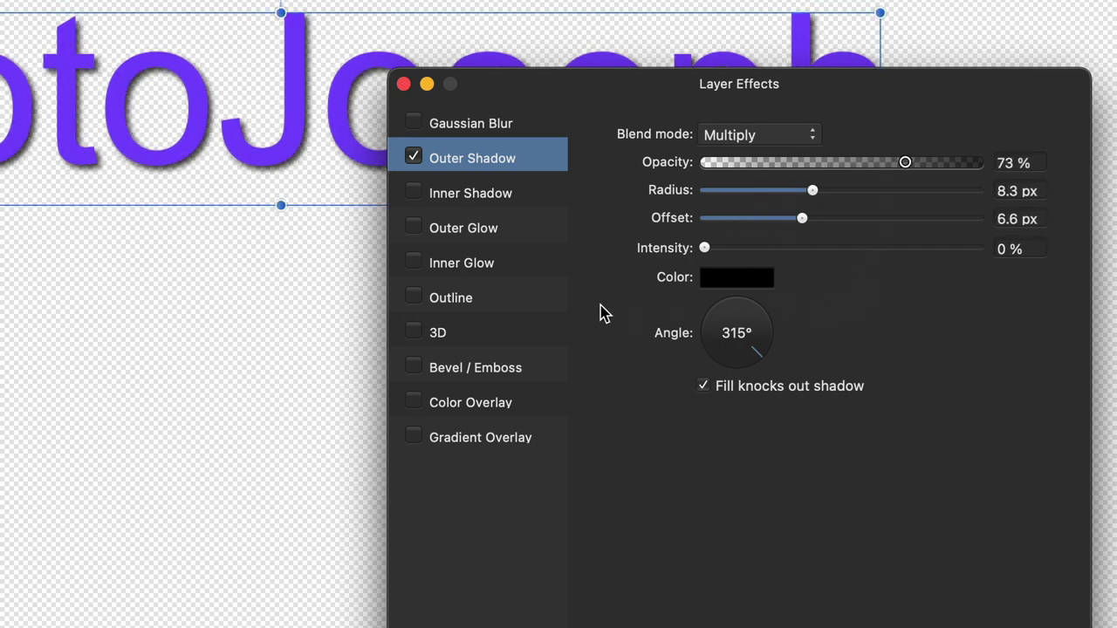
Step: Add a yellow 16.5 px outer glow and push the shadow further out to a 30.3 px blur
left_click(477, 236)
left_click(413, 226)
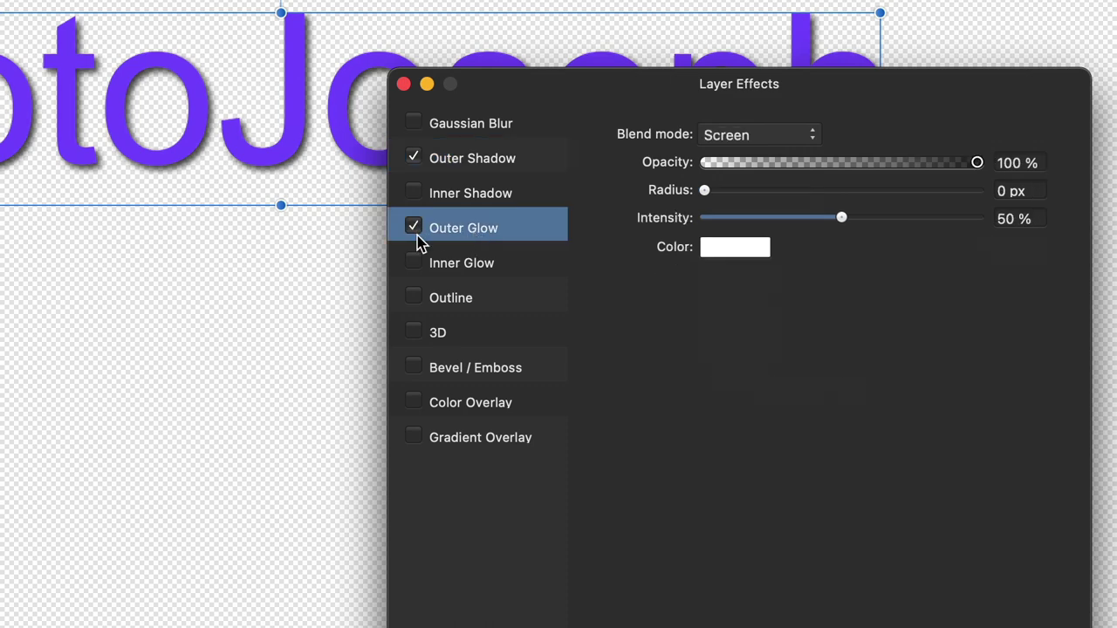
left_click(731, 250)
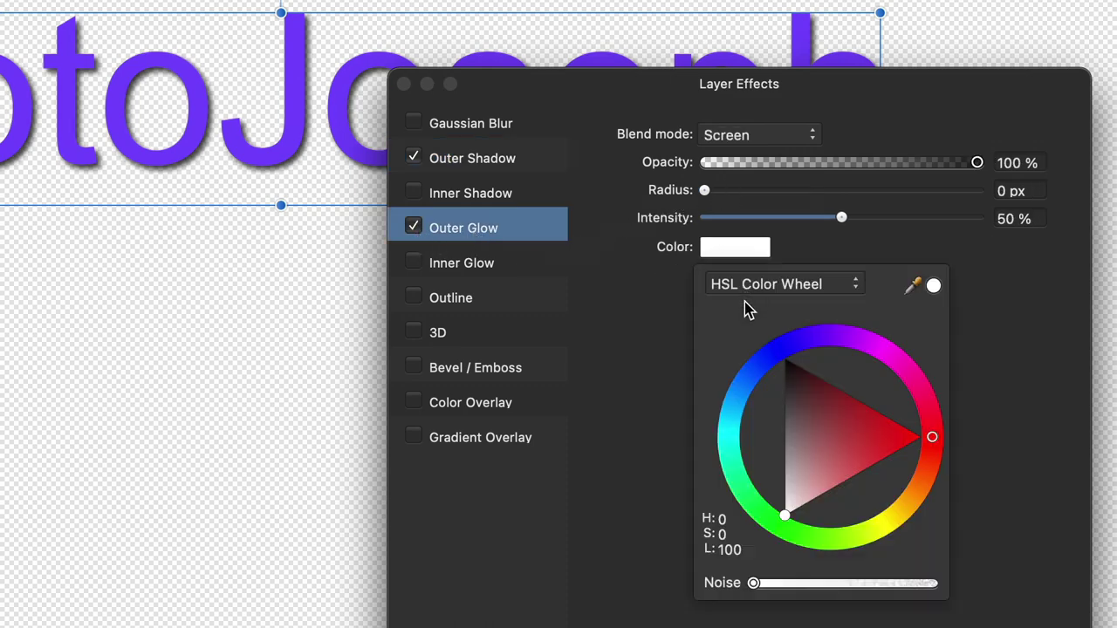
left_click_drag(930, 499, 881, 497)
left_click_drag(709, 194, 850, 194)
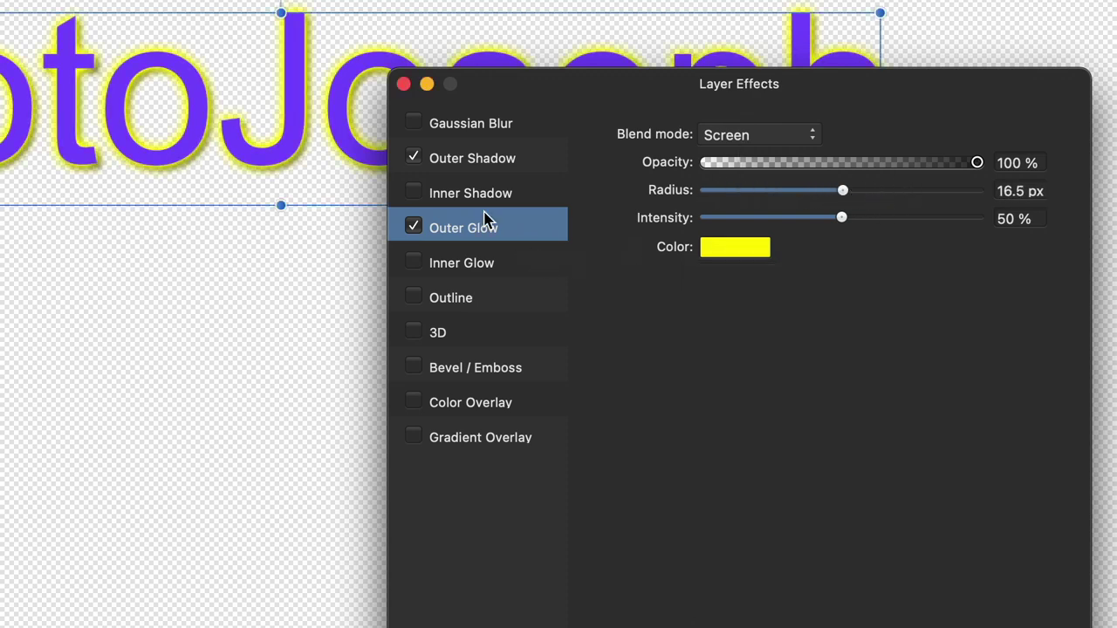
left_click(477, 165)
left_click_drag(783, 223, 887, 197)
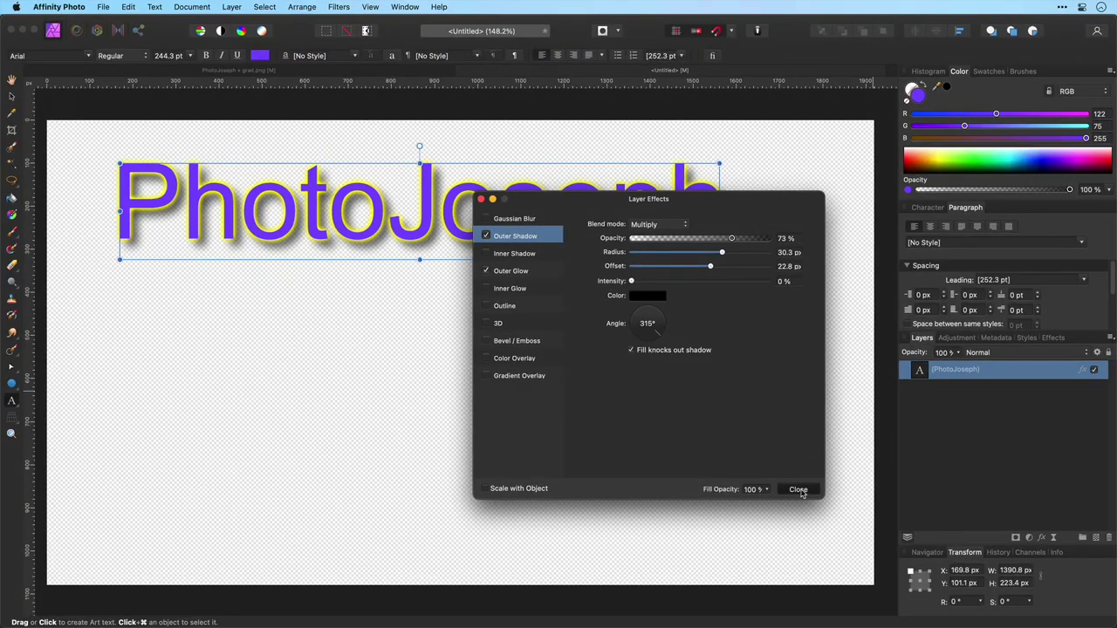
left_click(798, 489)
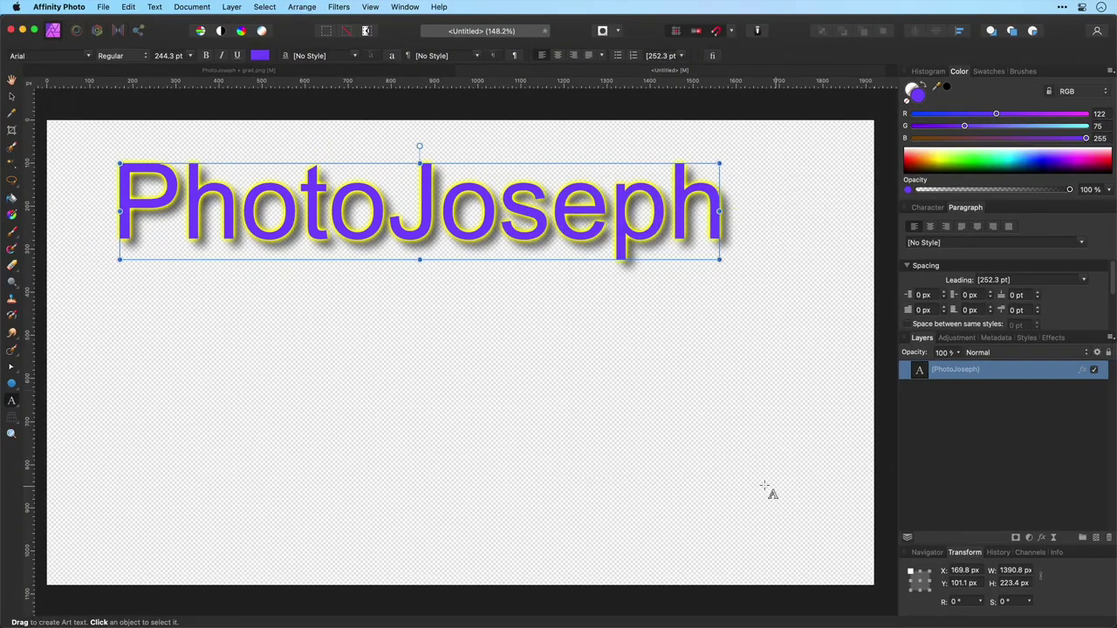
Step: Draw a wide rectangle bar across the lower canvas
left_click(11, 383)
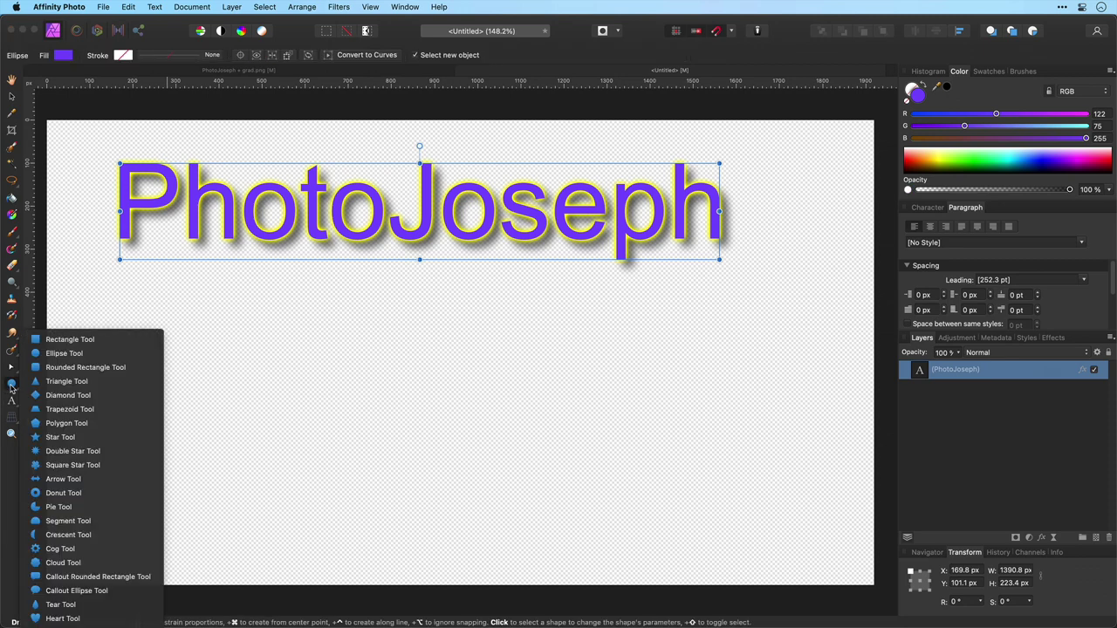
left_click(61, 353)
key("u")
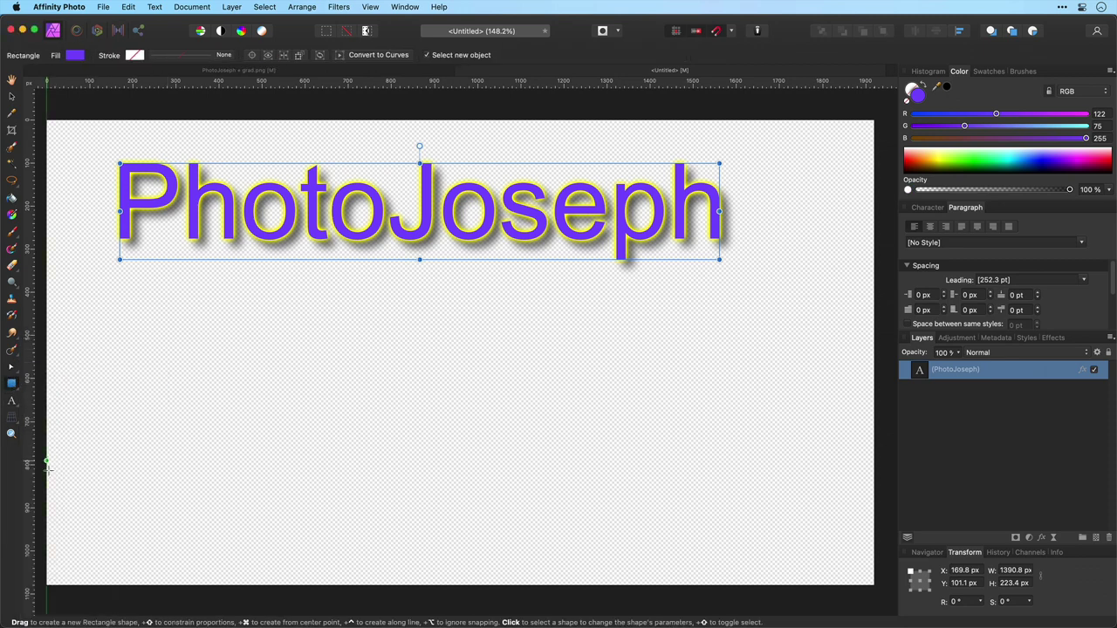
left_click_drag(46, 461, 597, 546)
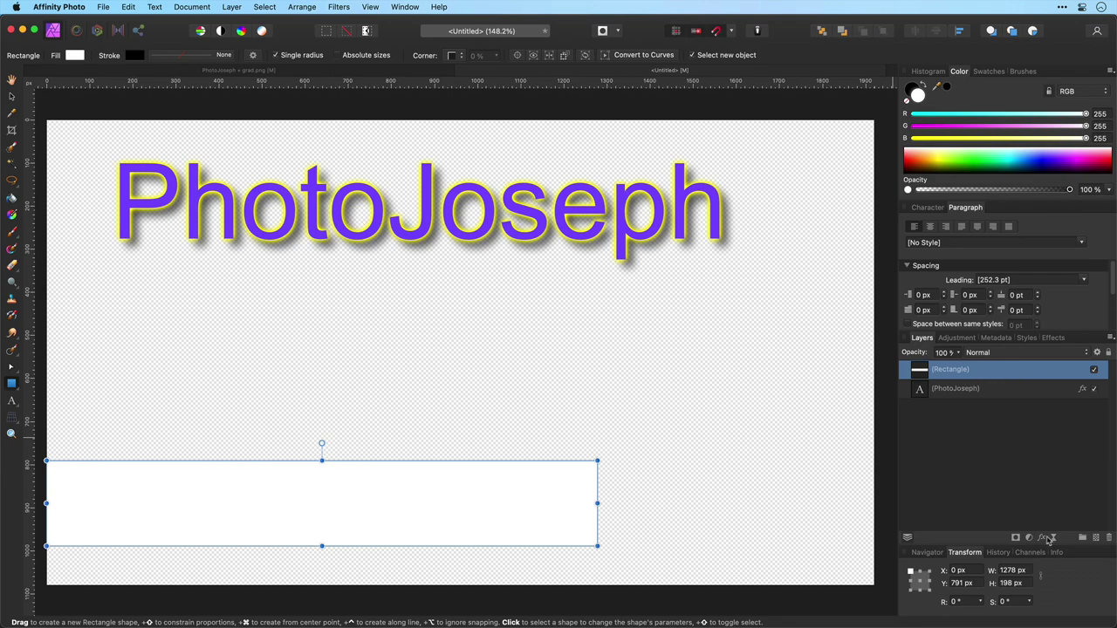
Step: Give the bar a gradient overlay running from red to pure blue
left_click(1045, 538)
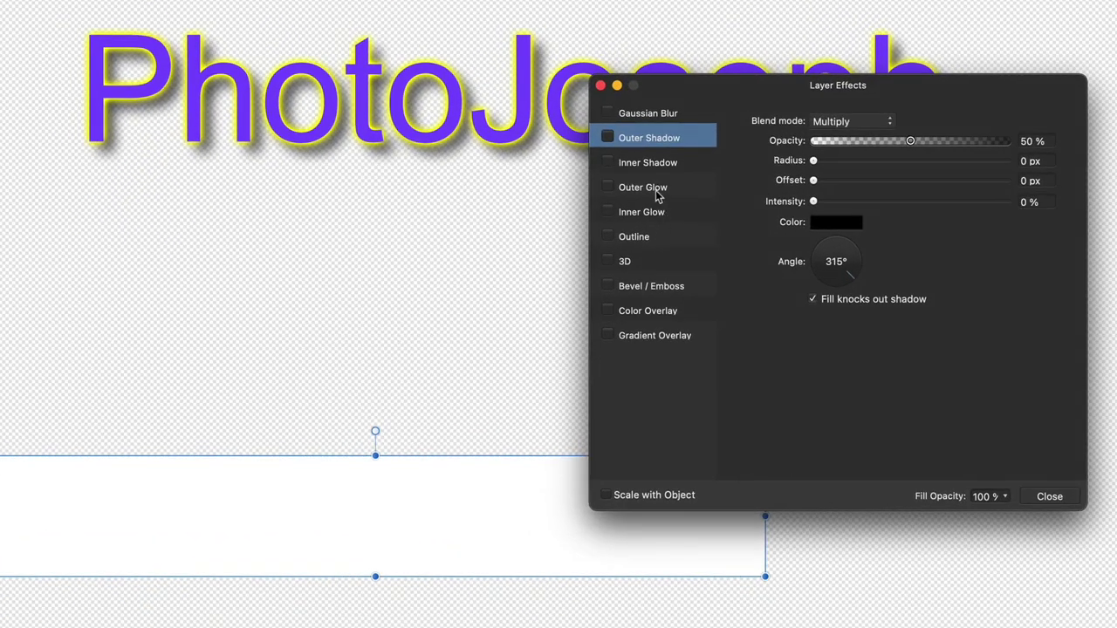
left_click(639, 337)
left_click(608, 336)
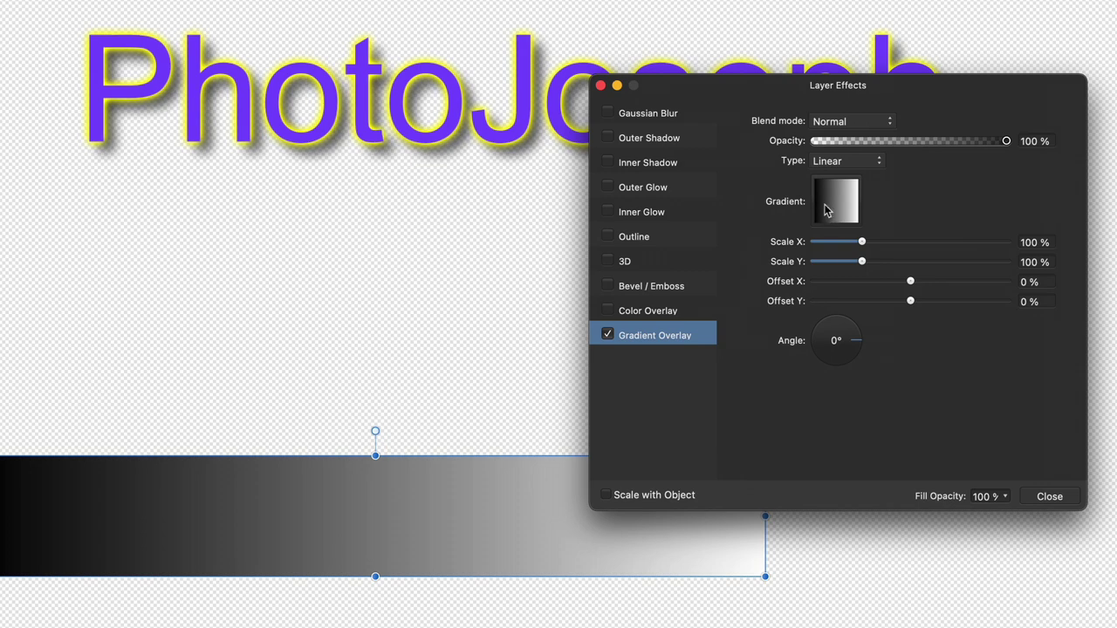
left_click(834, 209)
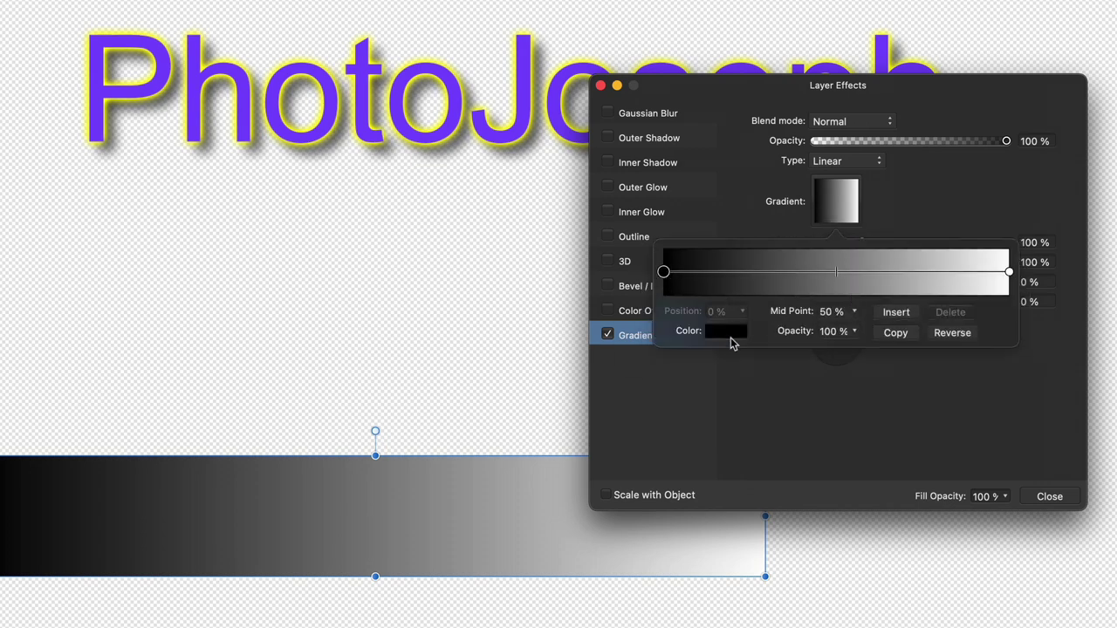
left_click(722, 337)
left_click(862, 465)
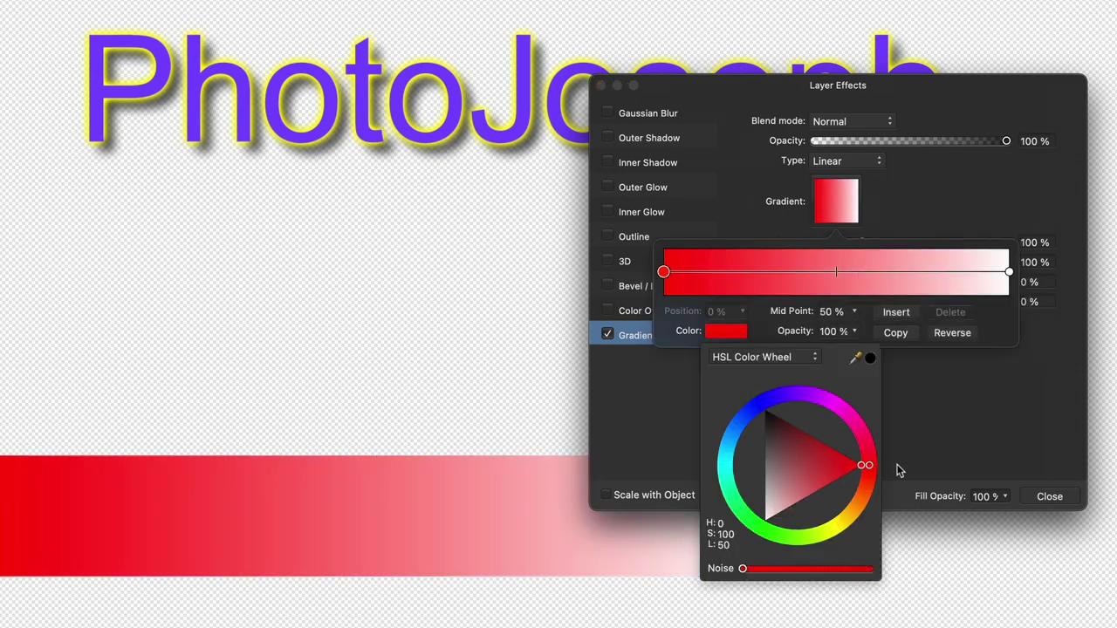
left_click(1009, 273)
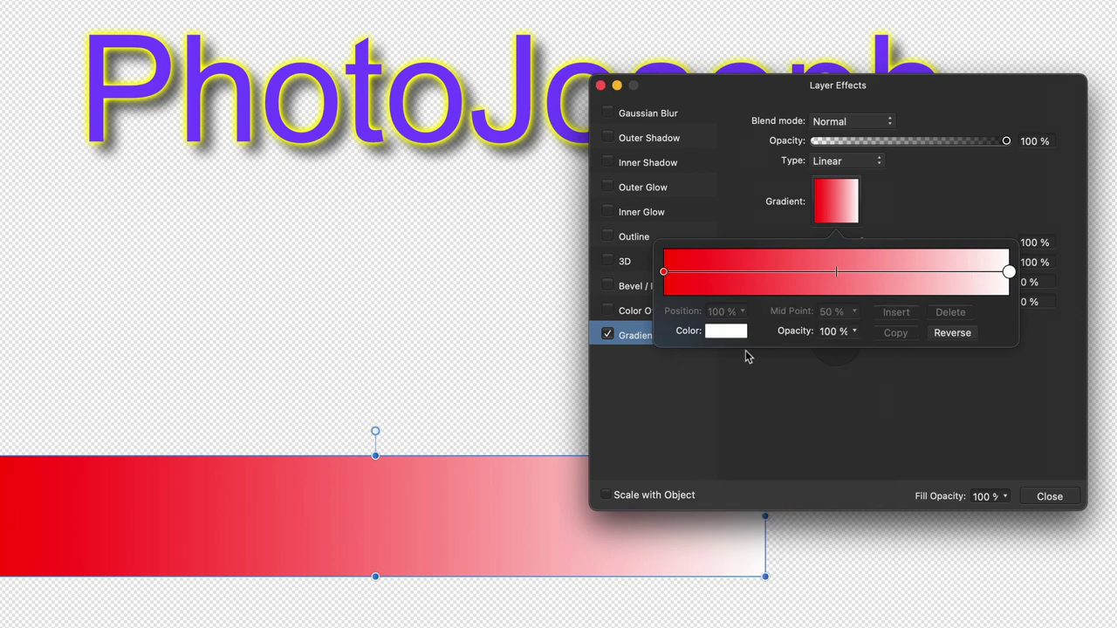
left_click(726, 331)
left_click(761, 403)
left_click(765, 409)
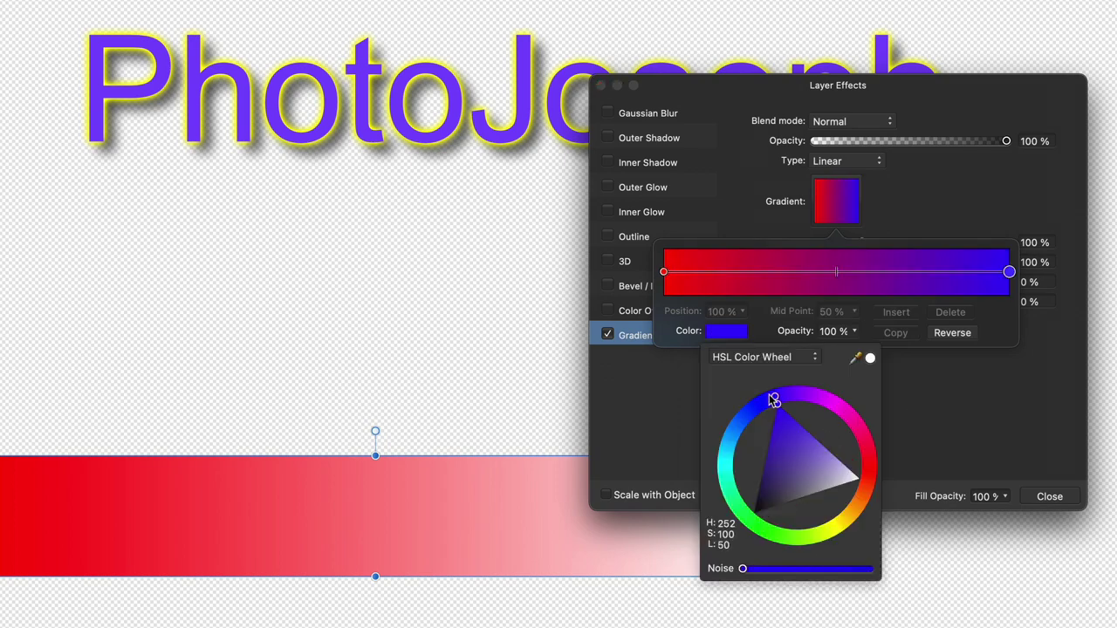
left_click(1050, 497)
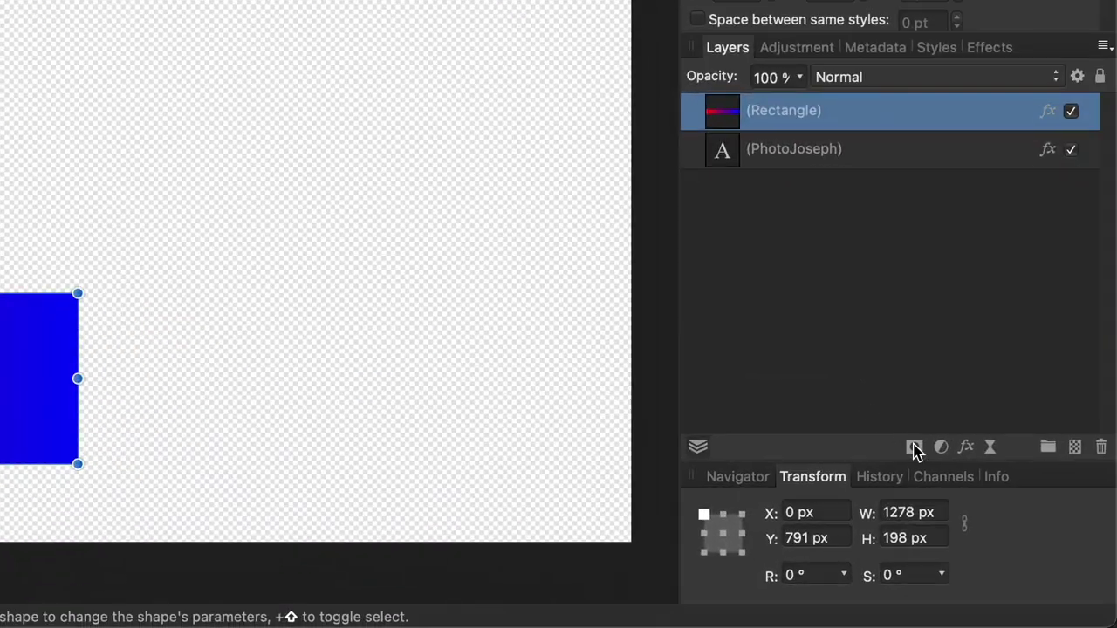
Step: Mask the gradient bar and fade it to transparent toward its blue right end
left_click(914, 447)
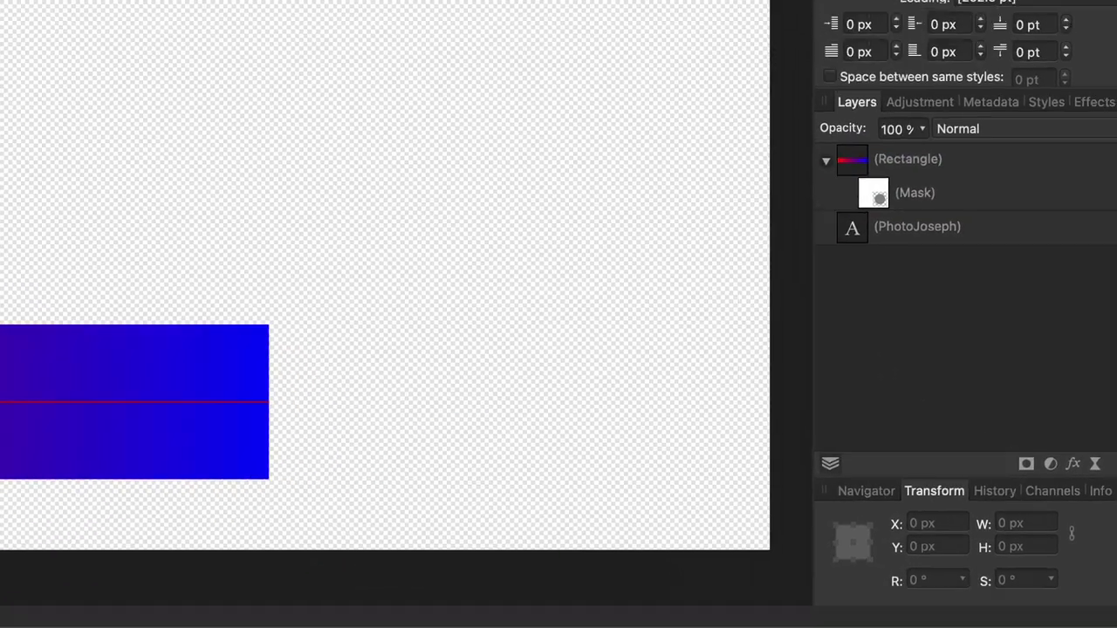
key("g")
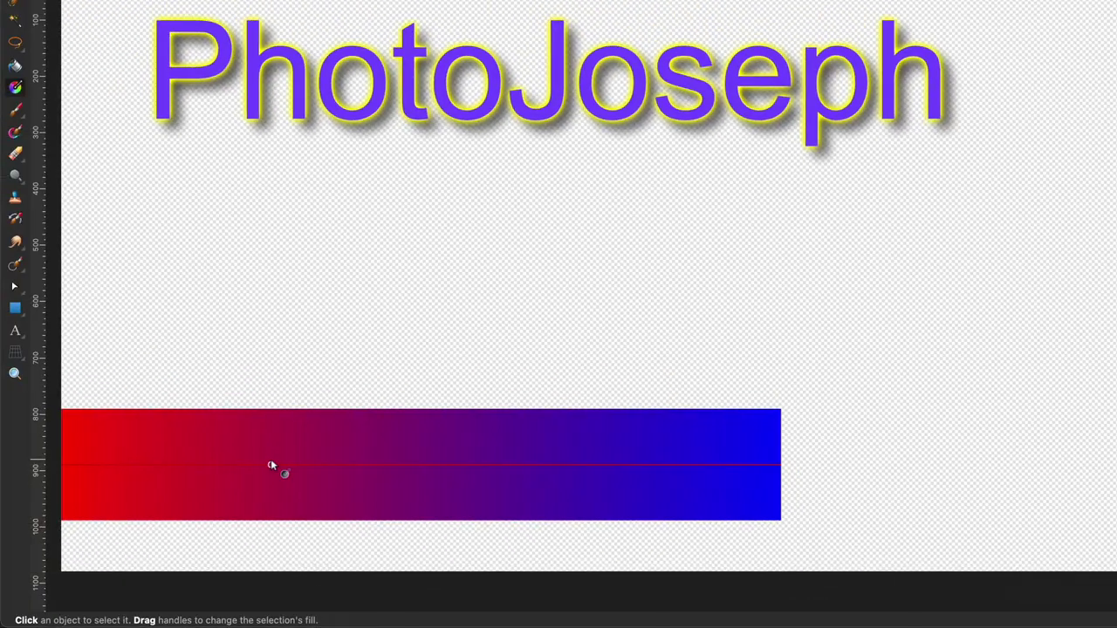
left_click_drag(270, 464, 747, 475)
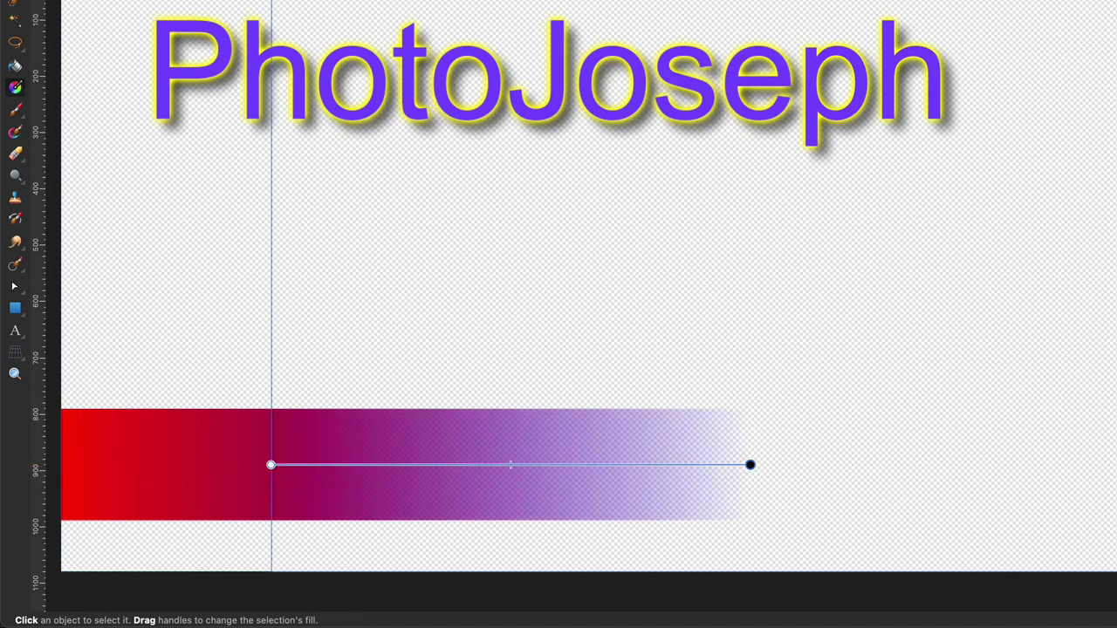
Step: Move the PhotoJoseph title down onto the bar, stack it above the bar, and enlarge it
key("v")
left_click(253, 69)
left_click_drag(253, 70, 212, 392)
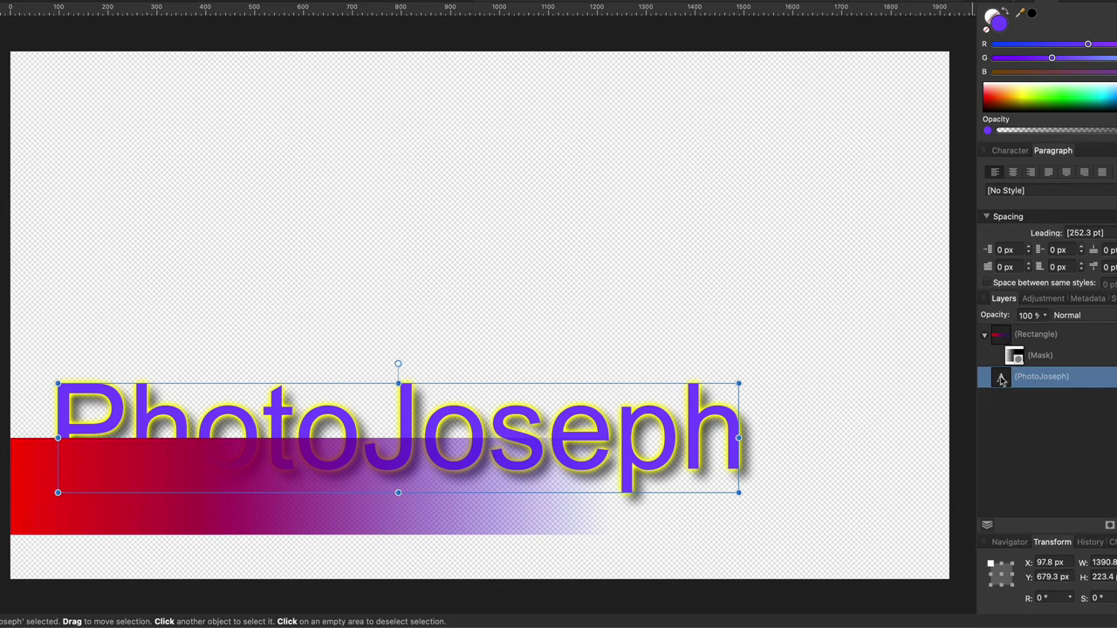
left_click_drag(1001, 379, 1004, 328)
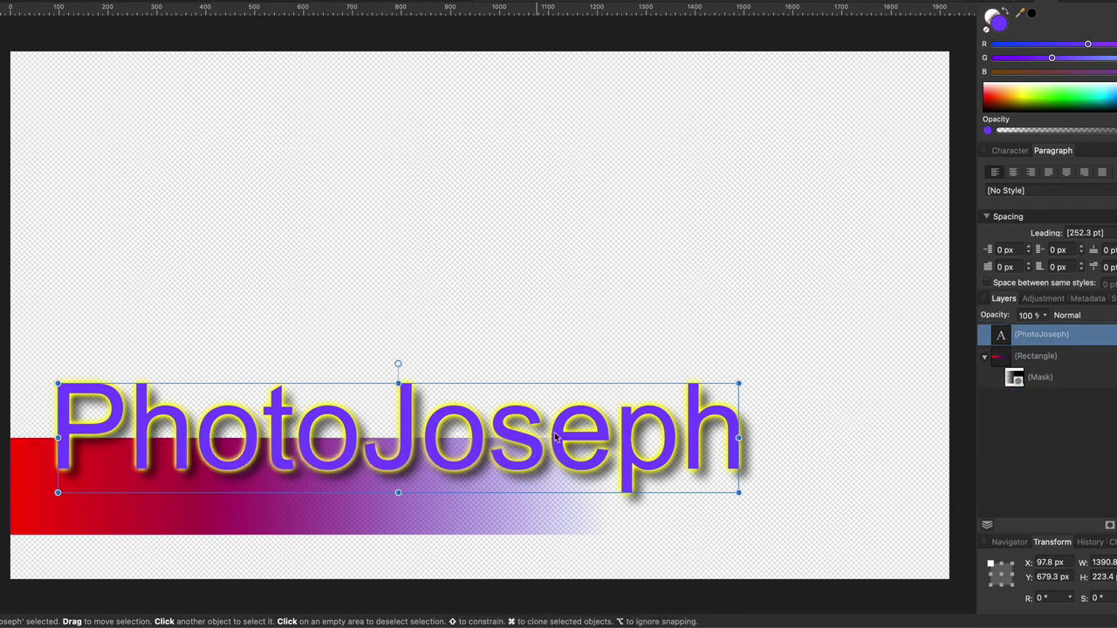
left_click_drag(739, 493, 852, 540)
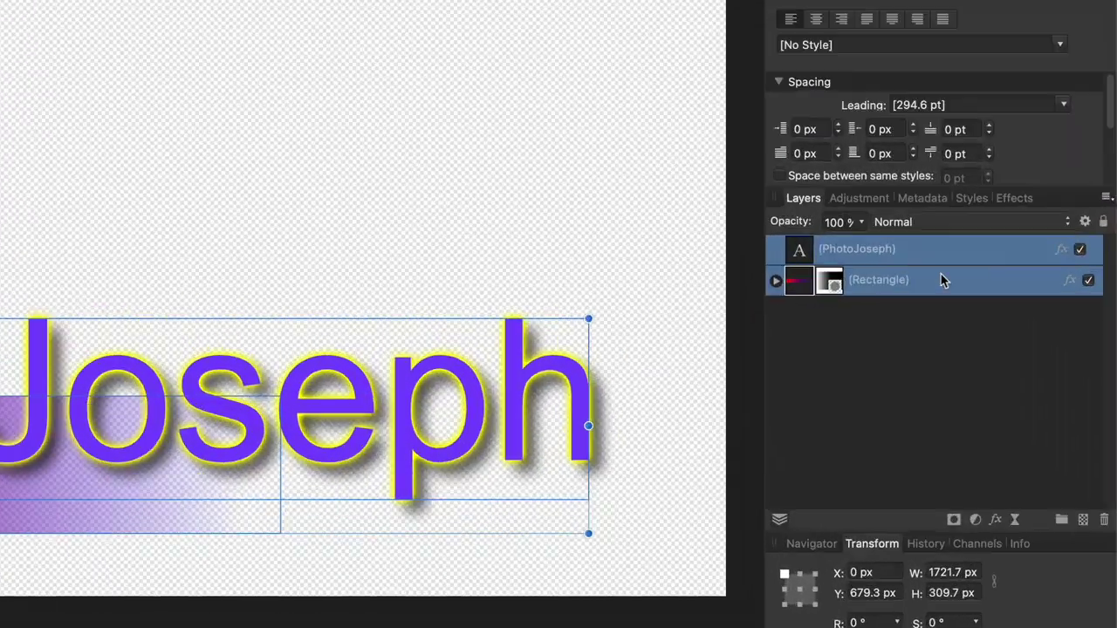
Step: Group the PhotoJoseph title with the gradient bar and duplicate the group
right_click(1012, 390)
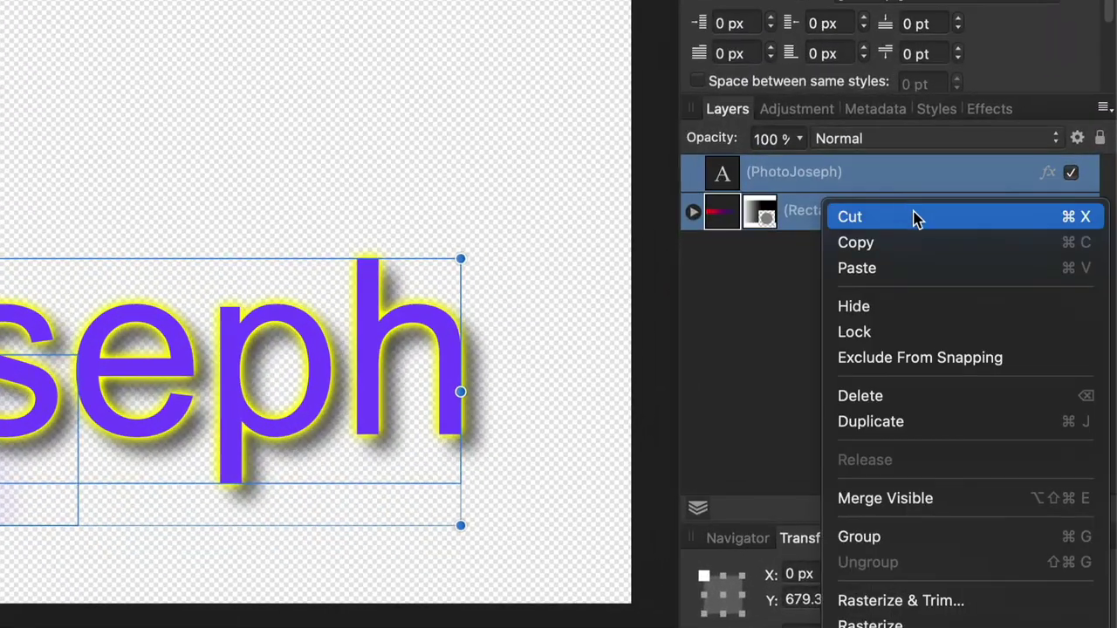
left_click(890, 538)
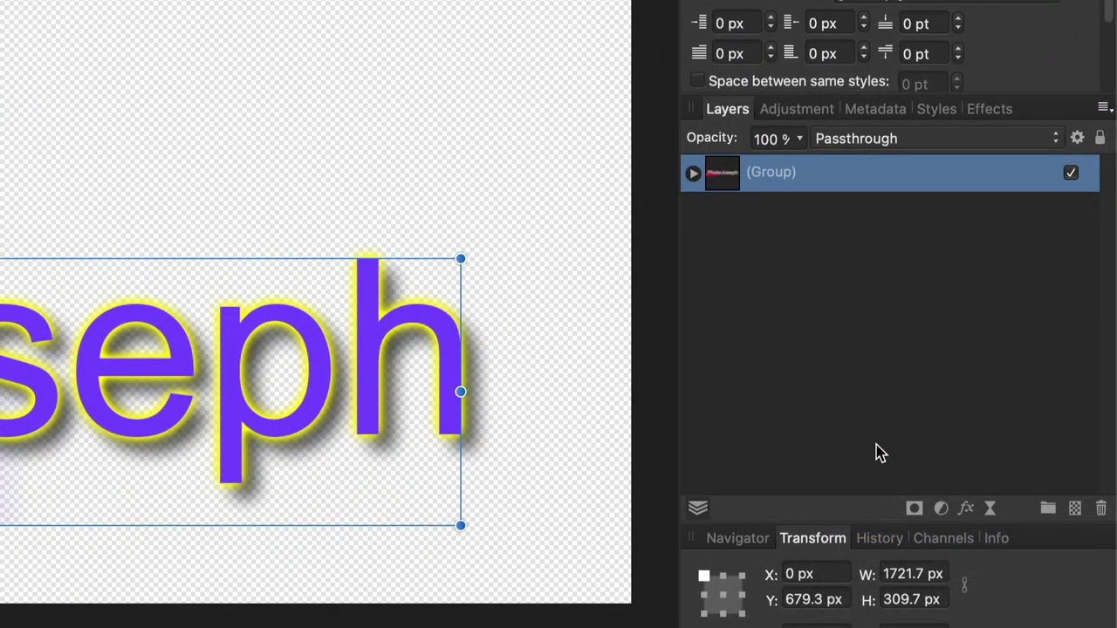
right_click(854, 181)
left_click(893, 394)
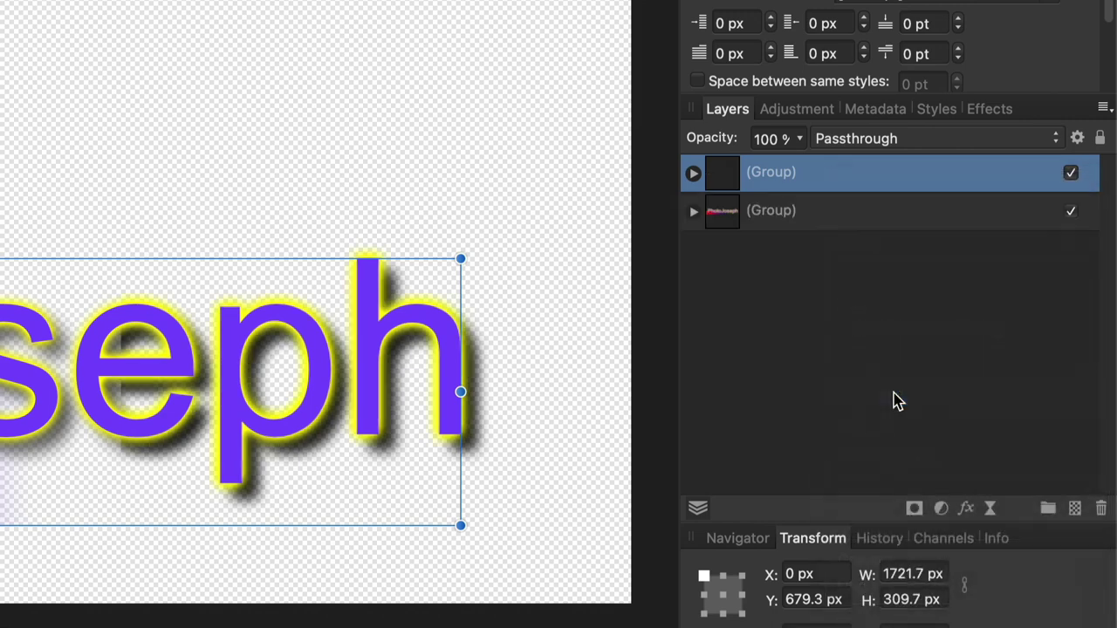
Step: Hide the top group copy and add an empty pixel layer at the bottom of the stack
left_click(1071, 174)
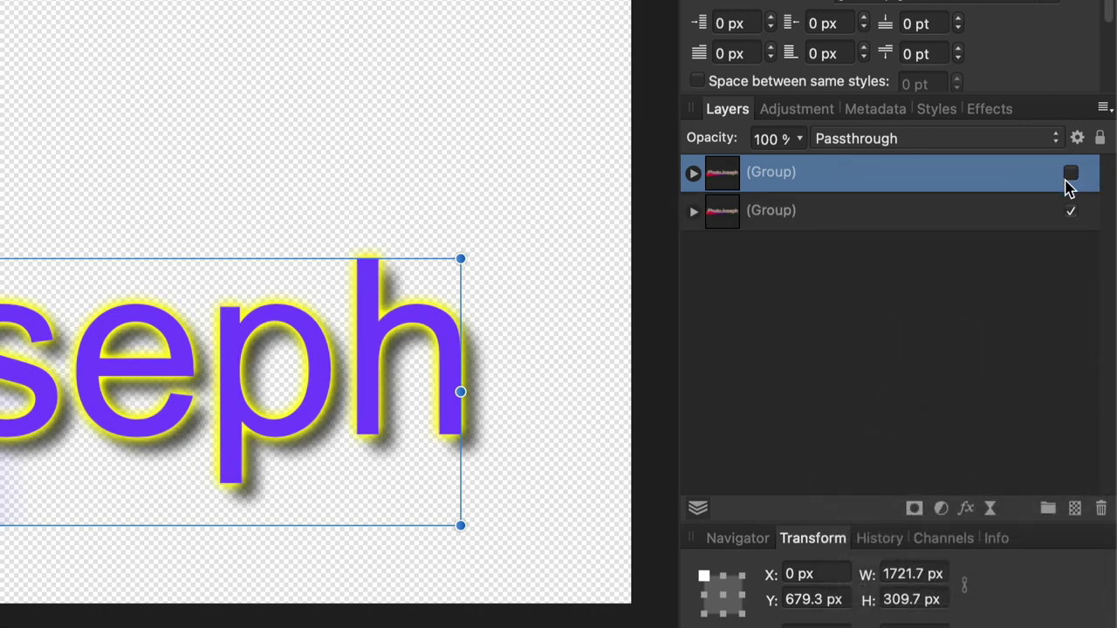
left_click(1076, 509)
left_click_drag(772, 190, 730, 276)
Step: Fill the empty pixel layer with black and merge the visible group down onto it
left_click(129, 7)
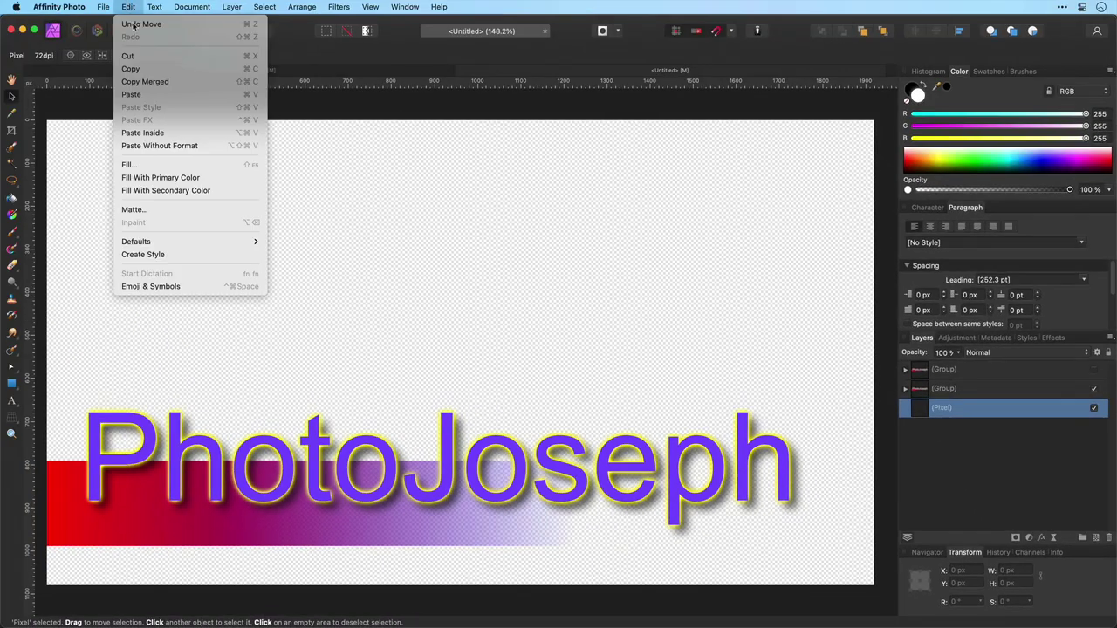
left_click(148, 166)
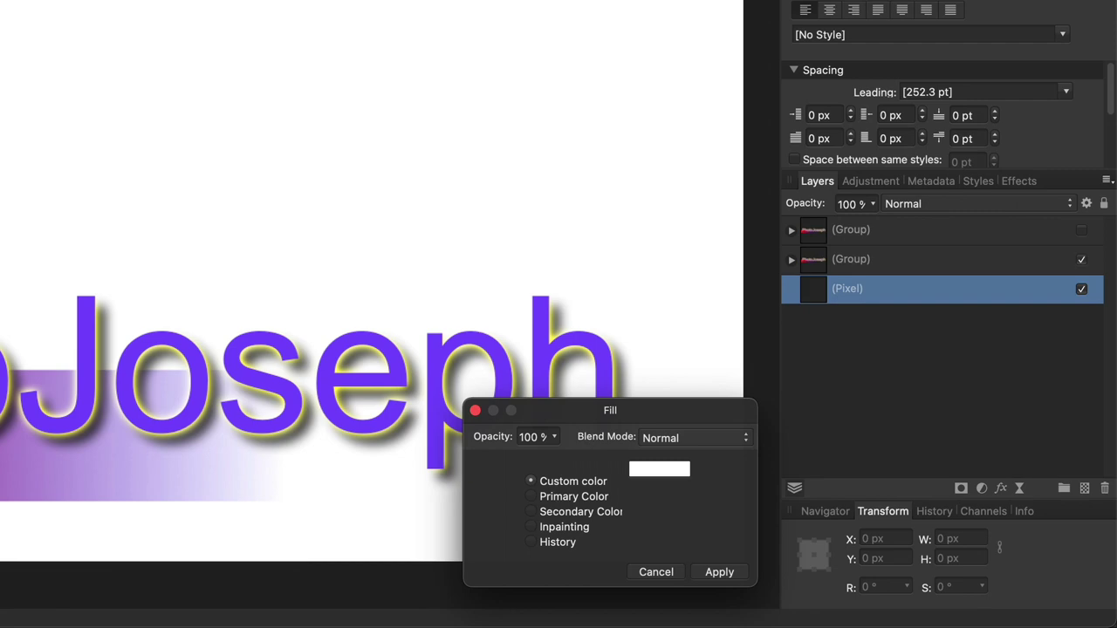
left_click(659, 470)
left_click_drag(724, 336, 670, 235)
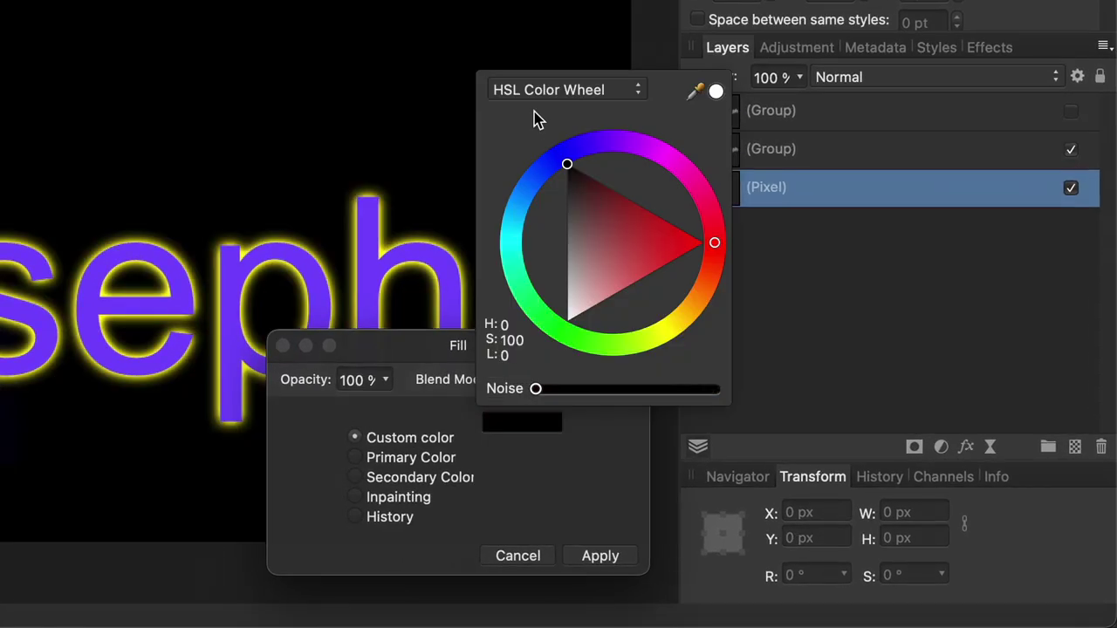
left_click(720, 577)
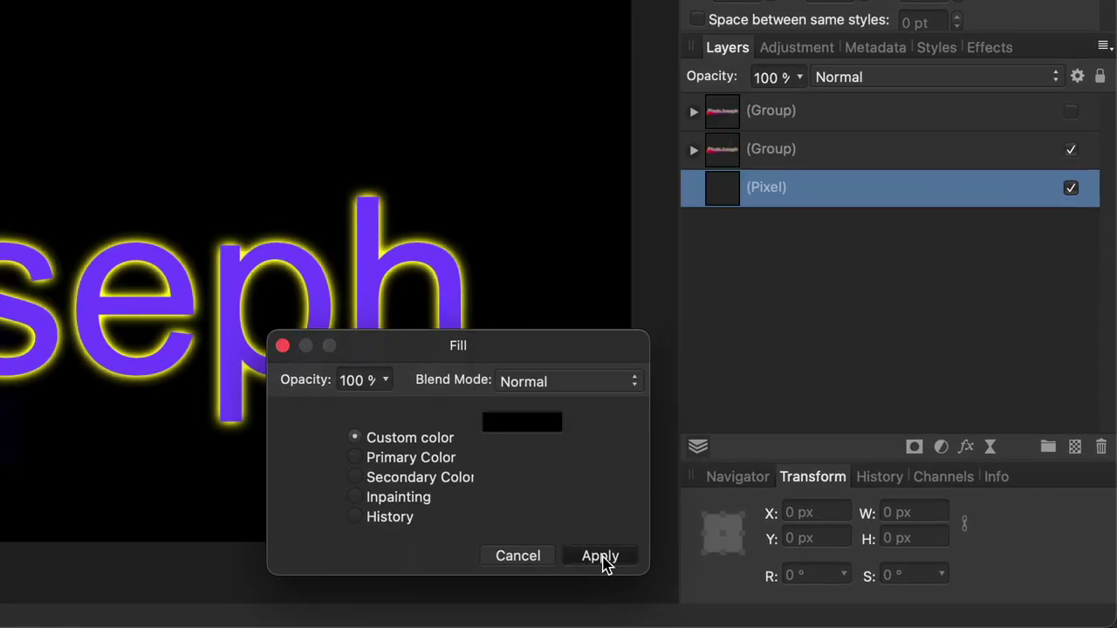
left_click(602, 556)
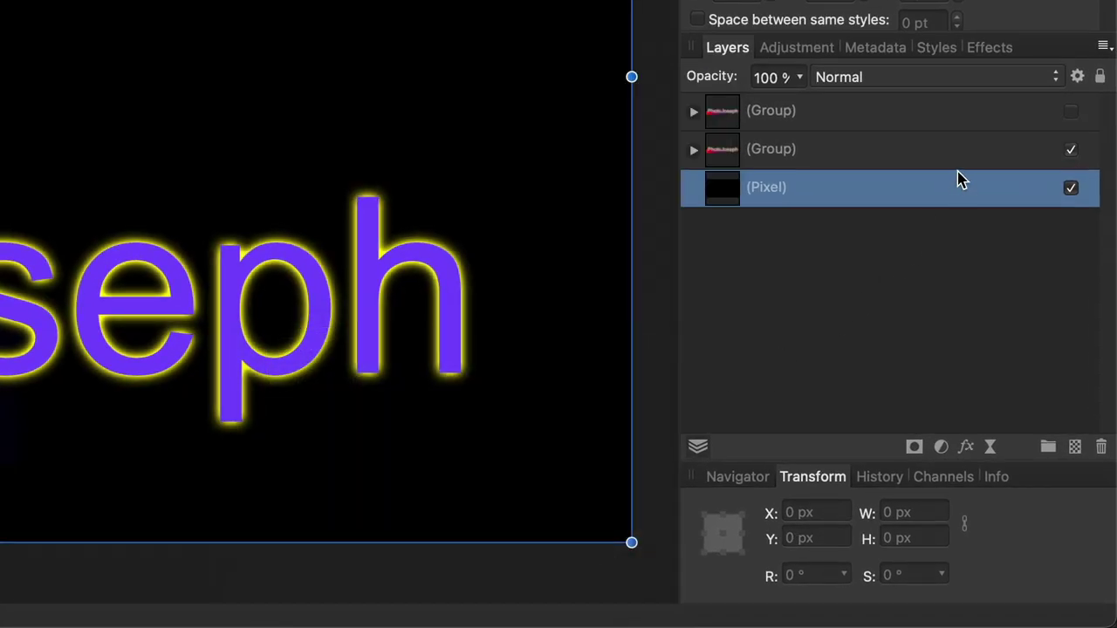
right_click(928, 153)
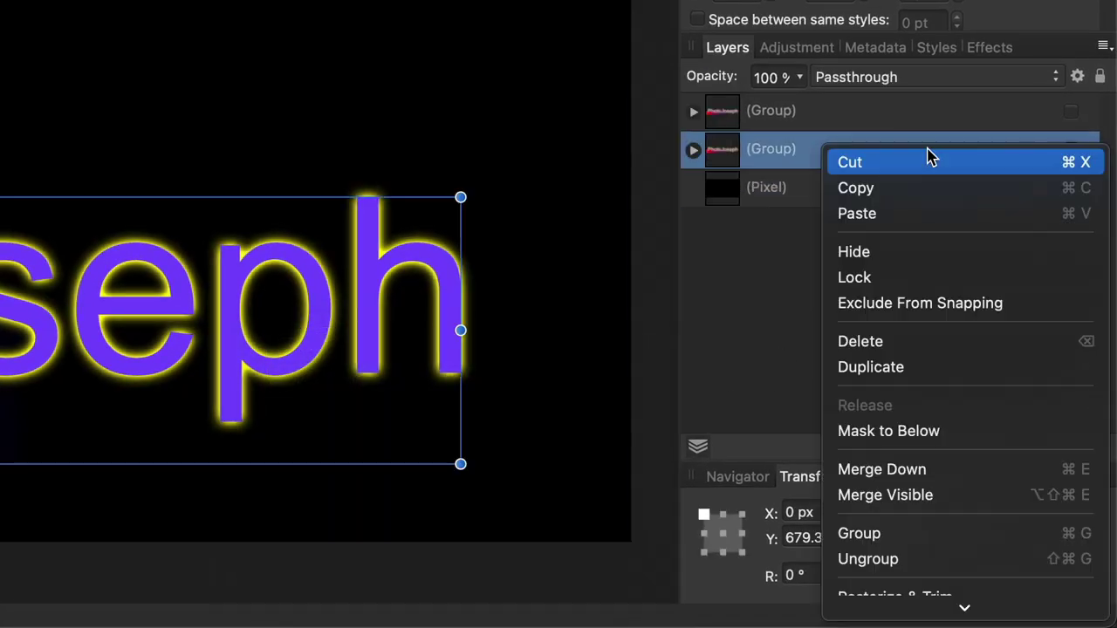
left_click(947, 469)
Step: Select the hidden group's title-and-bar shape, hide it again, and mask the merged layer with it
left_click(908, 113)
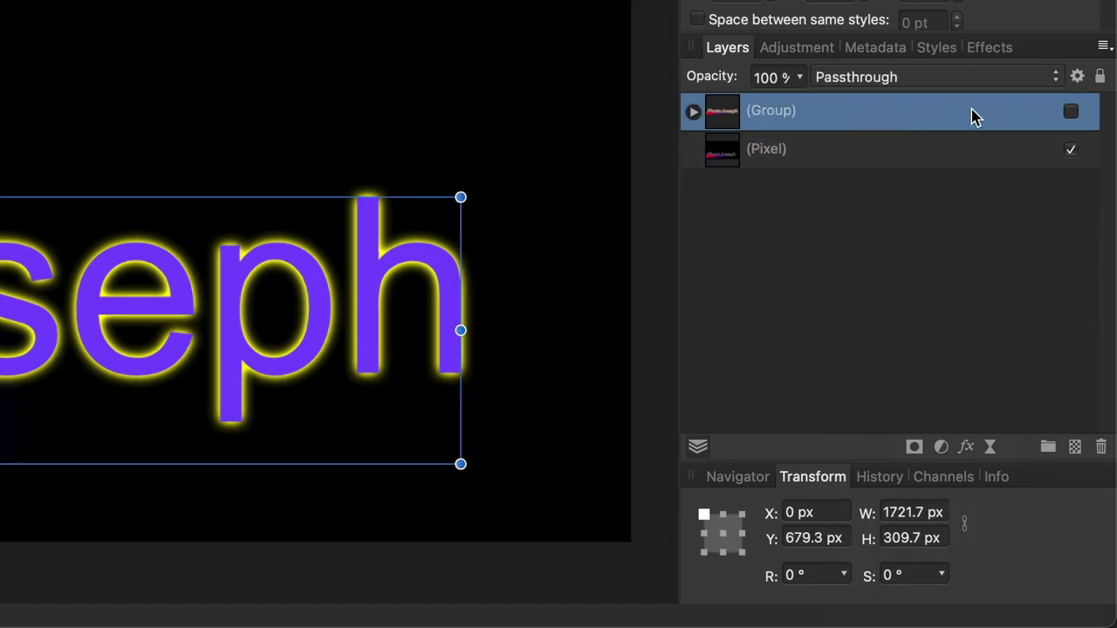
left_click(1072, 113)
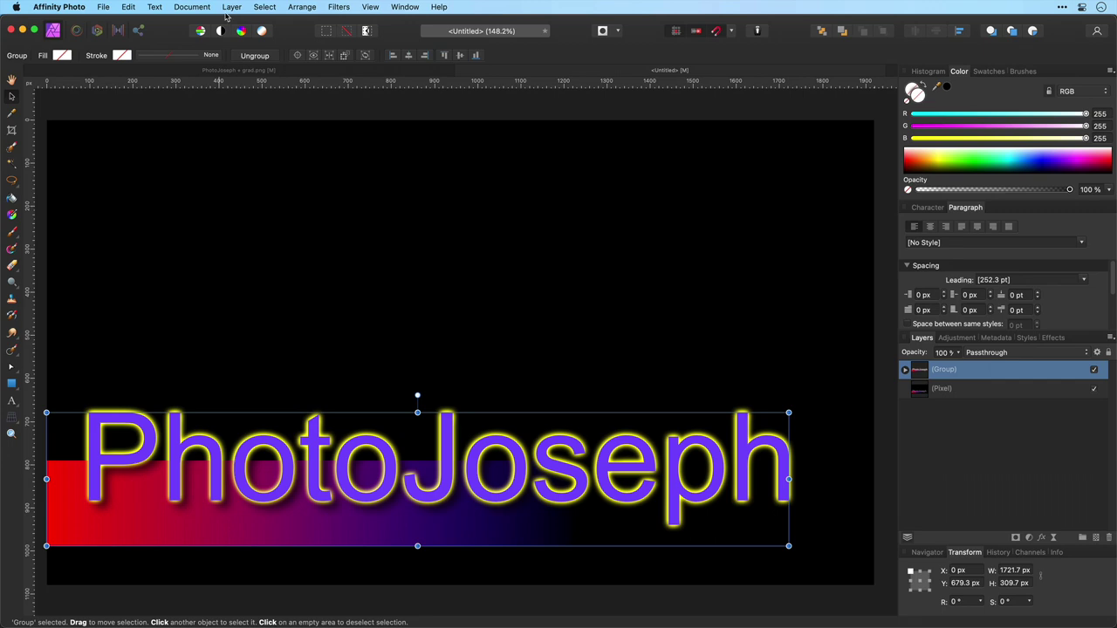
left_click(265, 7)
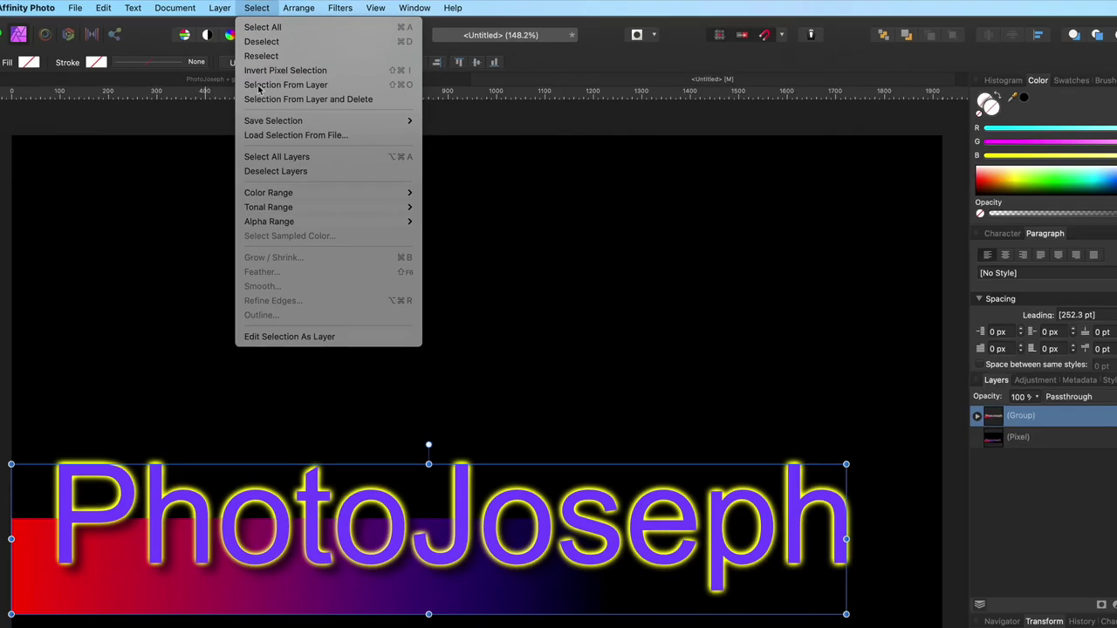
left_click(204, 157)
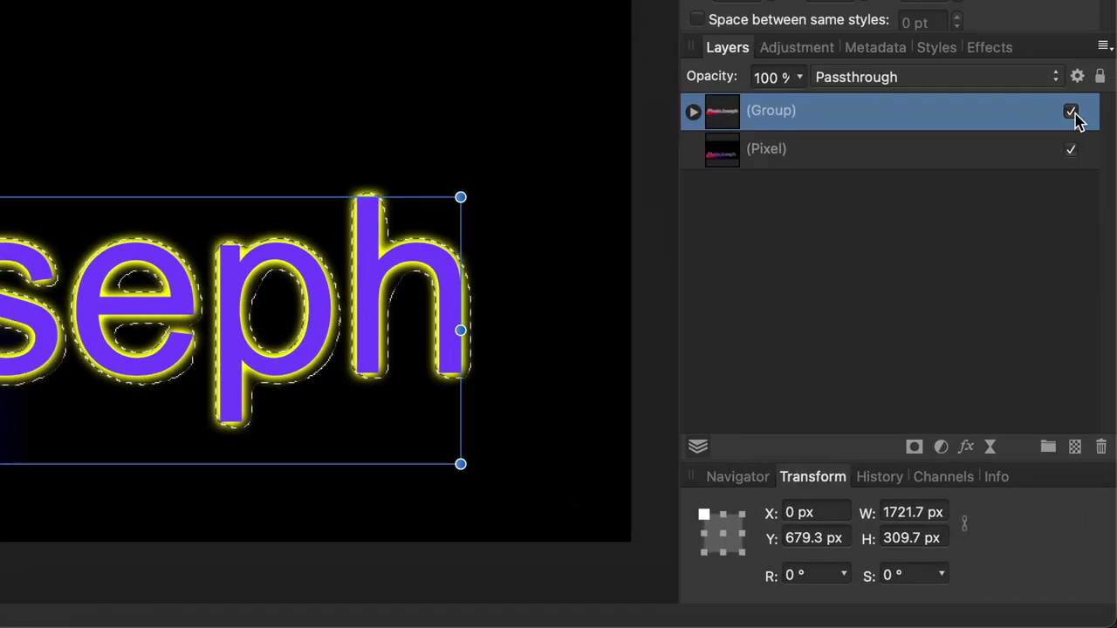
left_click(1093, 369)
left_click(1037, 390)
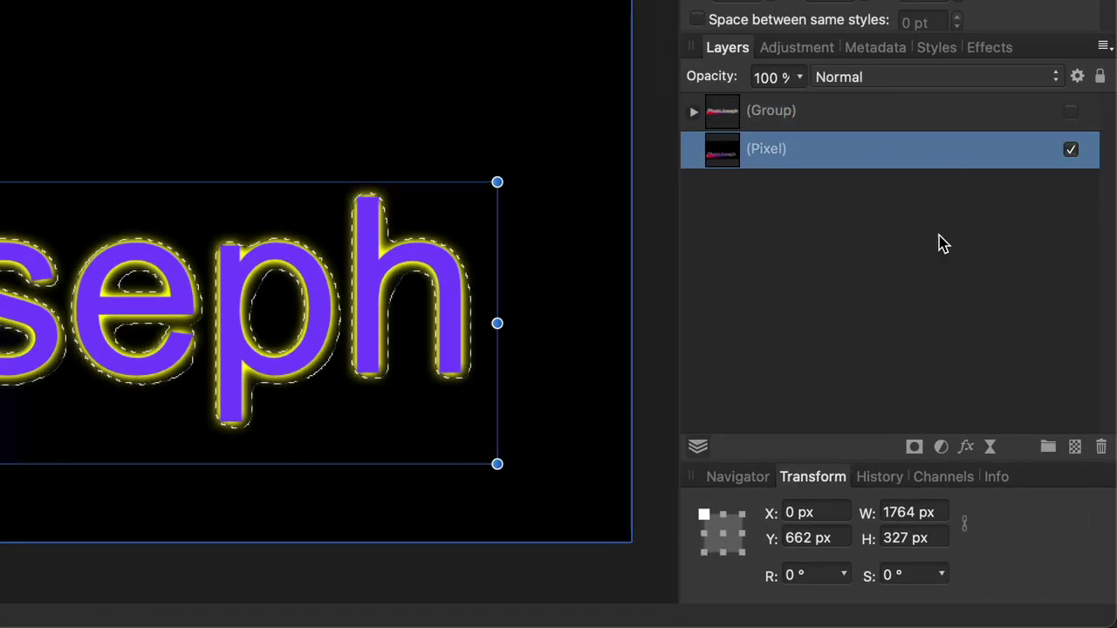
left_click(914, 449)
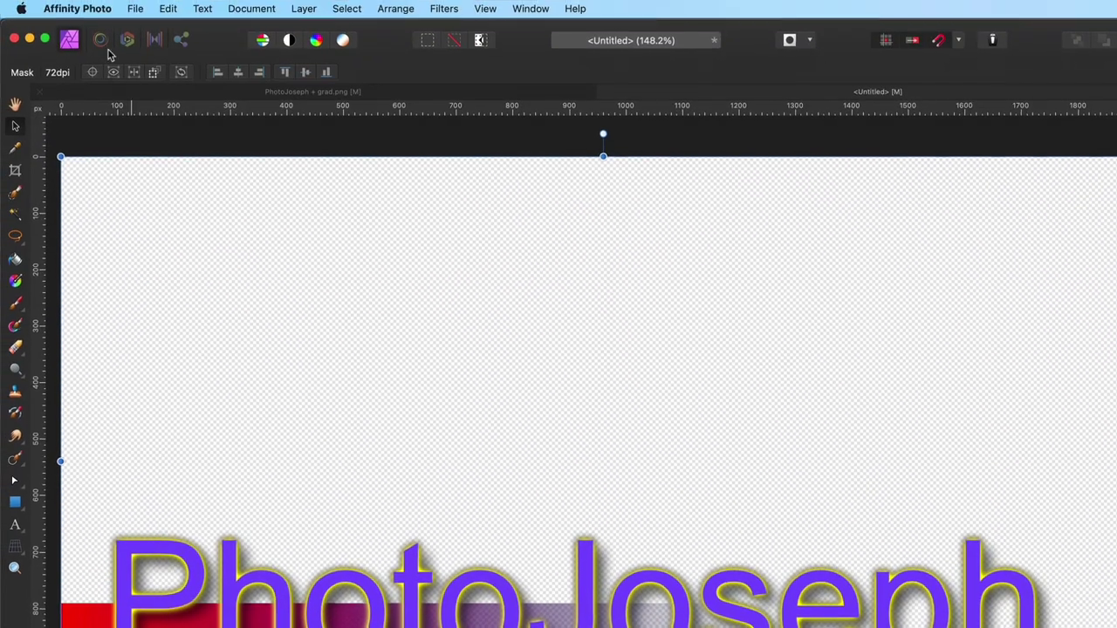
Step: Export the graphic as a 1920x1080 PNG named fancy.png in the ATEM Files folder
left_click(130, 8)
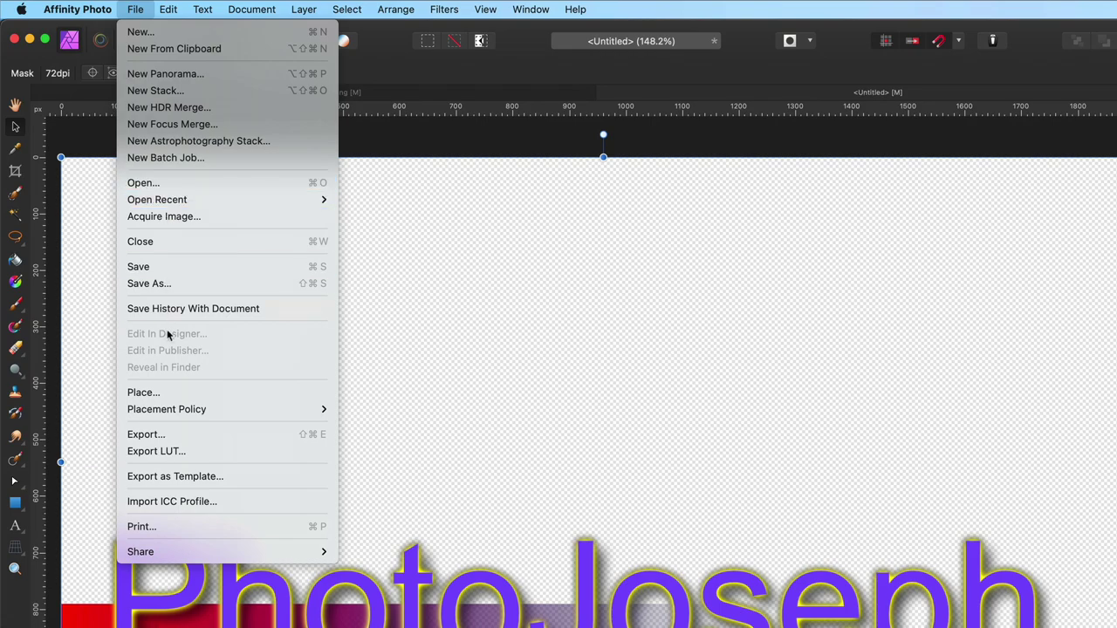
left_click(175, 434)
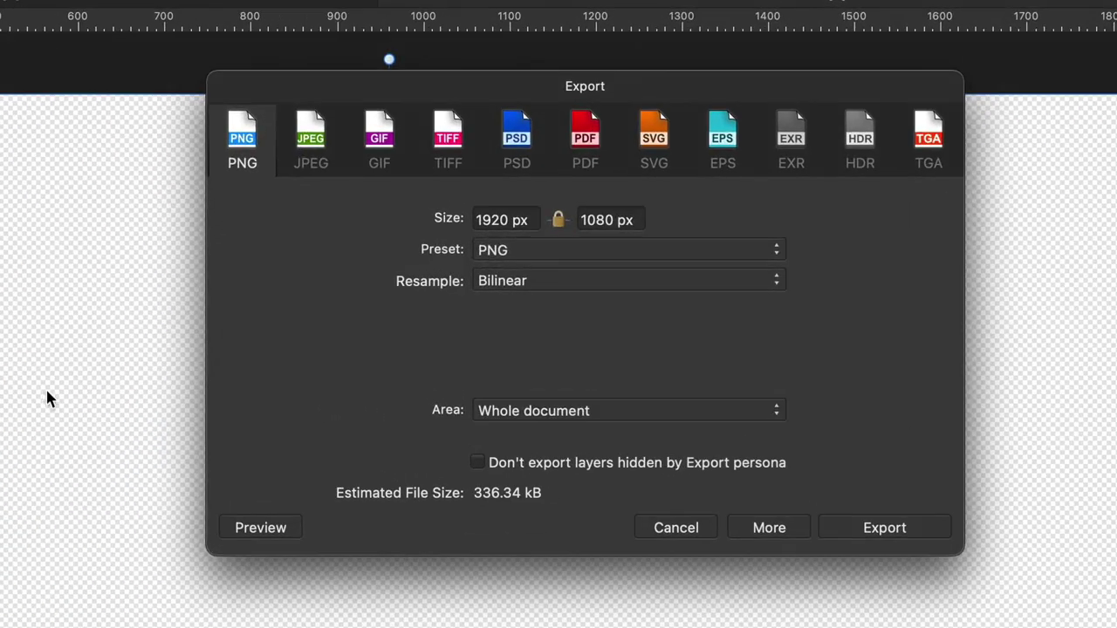
left_click(900, 539)
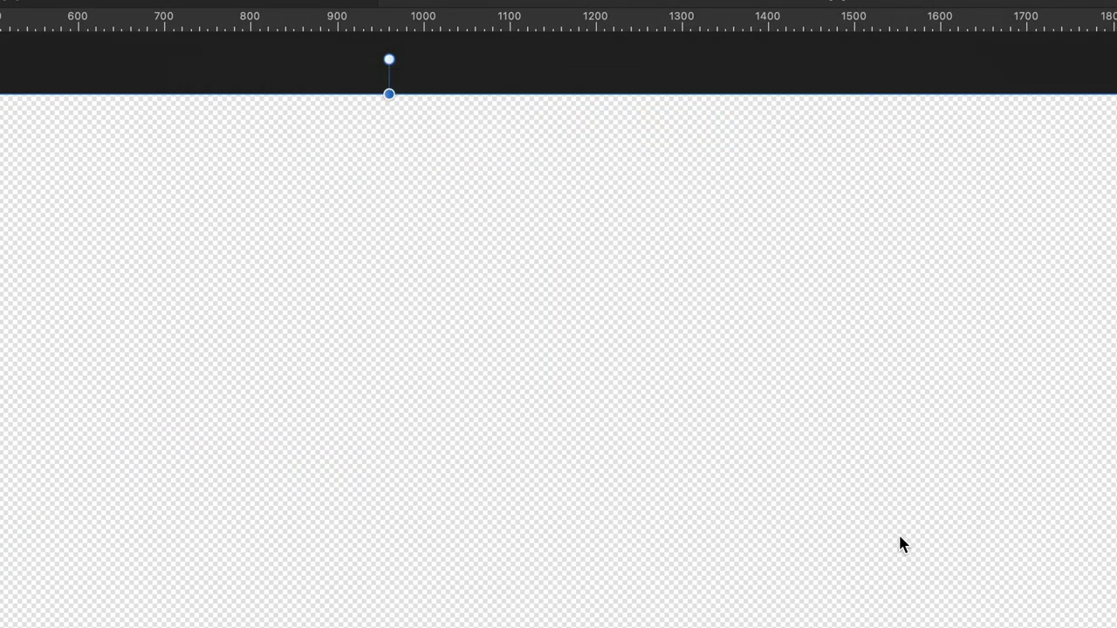
type("fancy.png")
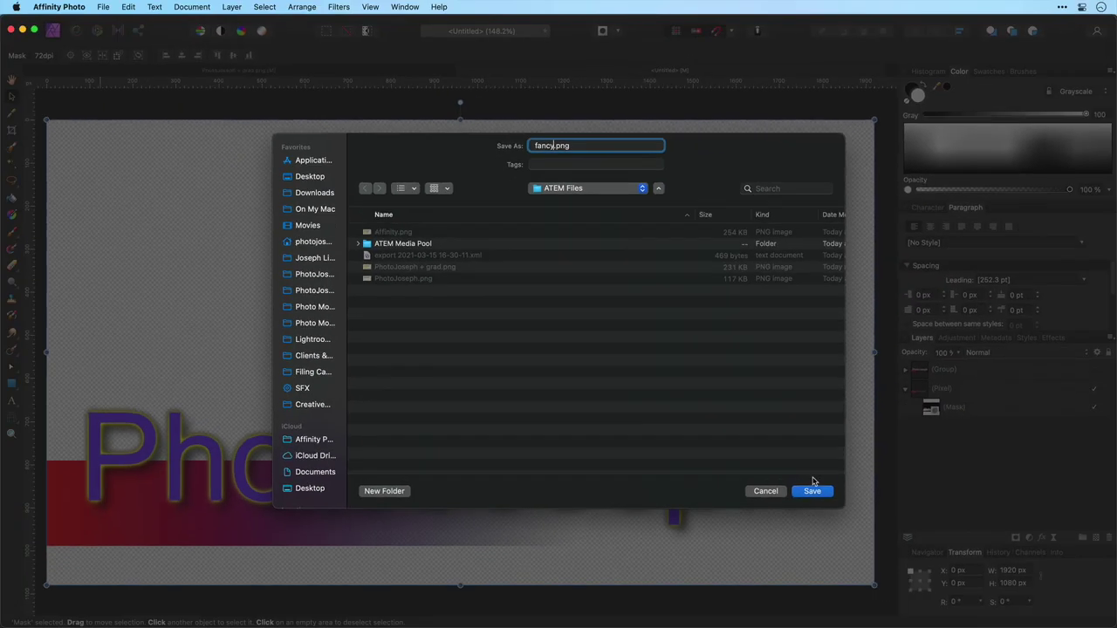
left_click(815, 487)
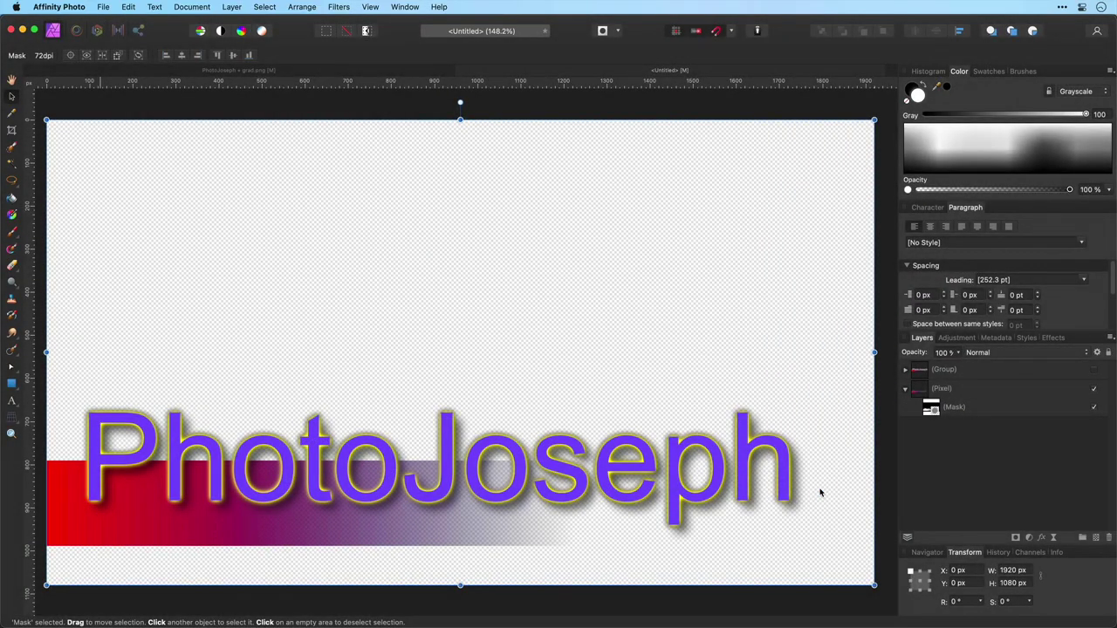
Step: In ATEM Software Control's media page, load fancy.png into still slot 5
key("super+Tab")
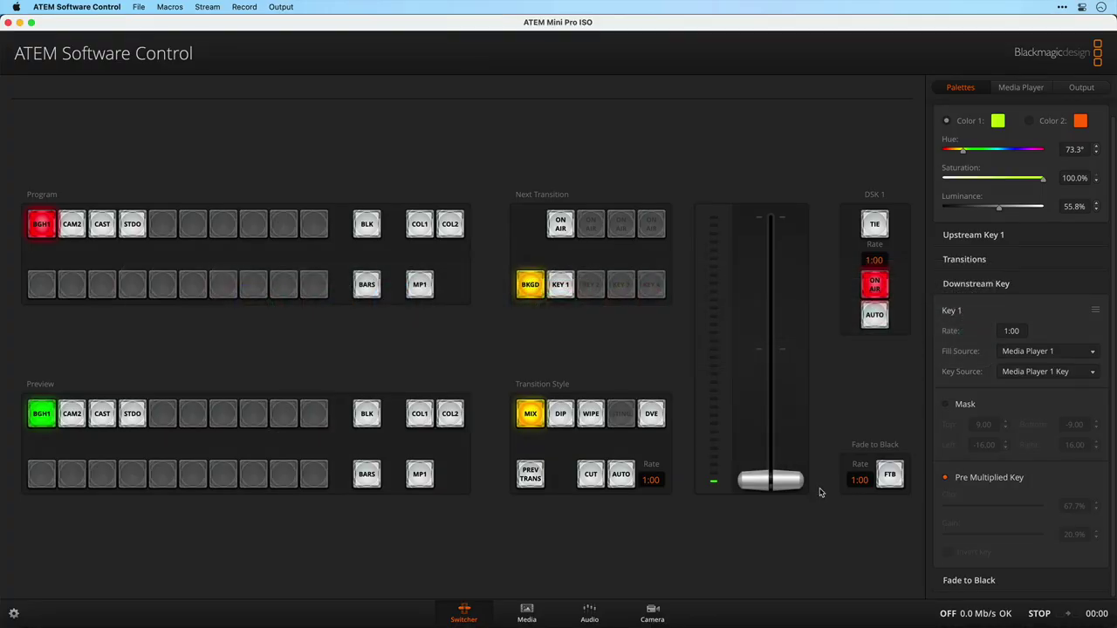
left_click(526, 611)
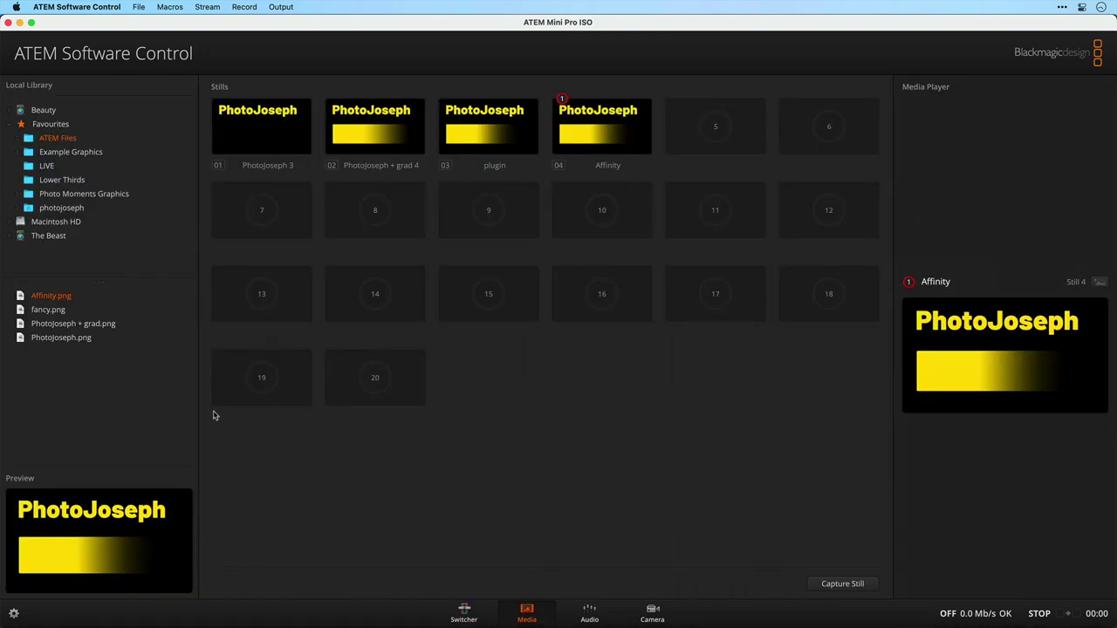
left_click_drag(41, 312, 979, 371)
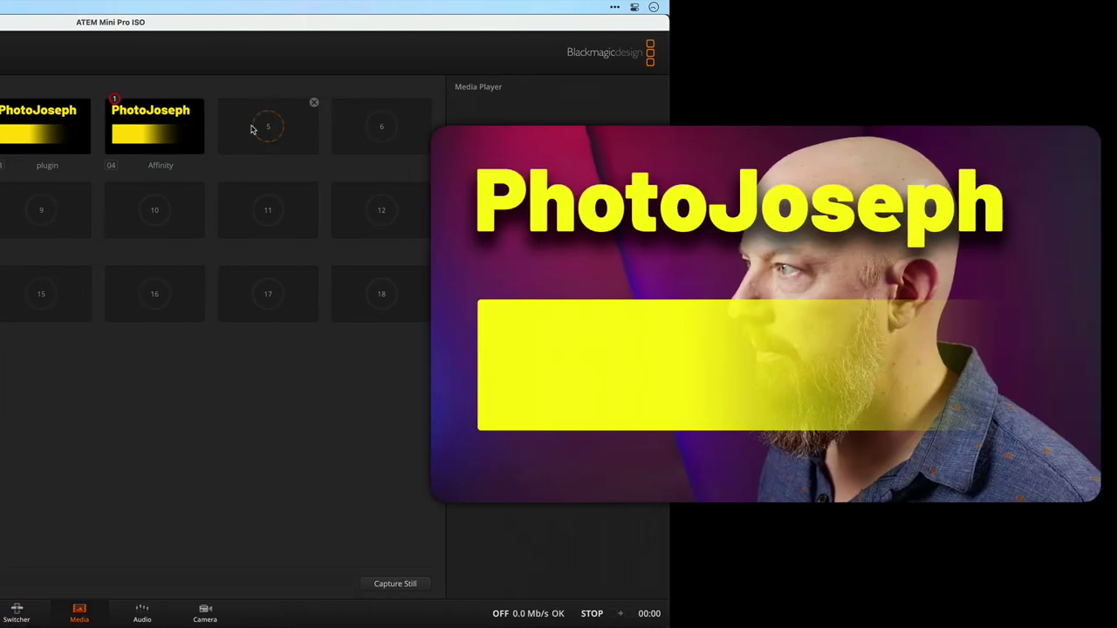
left_click_drag(307, 371, 307, 371)
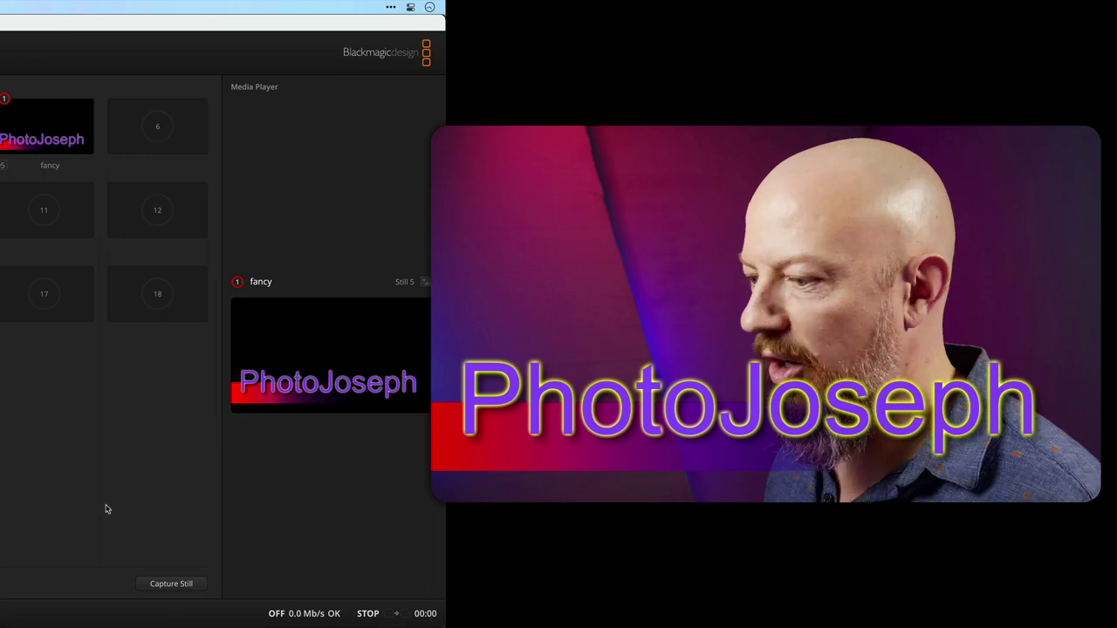